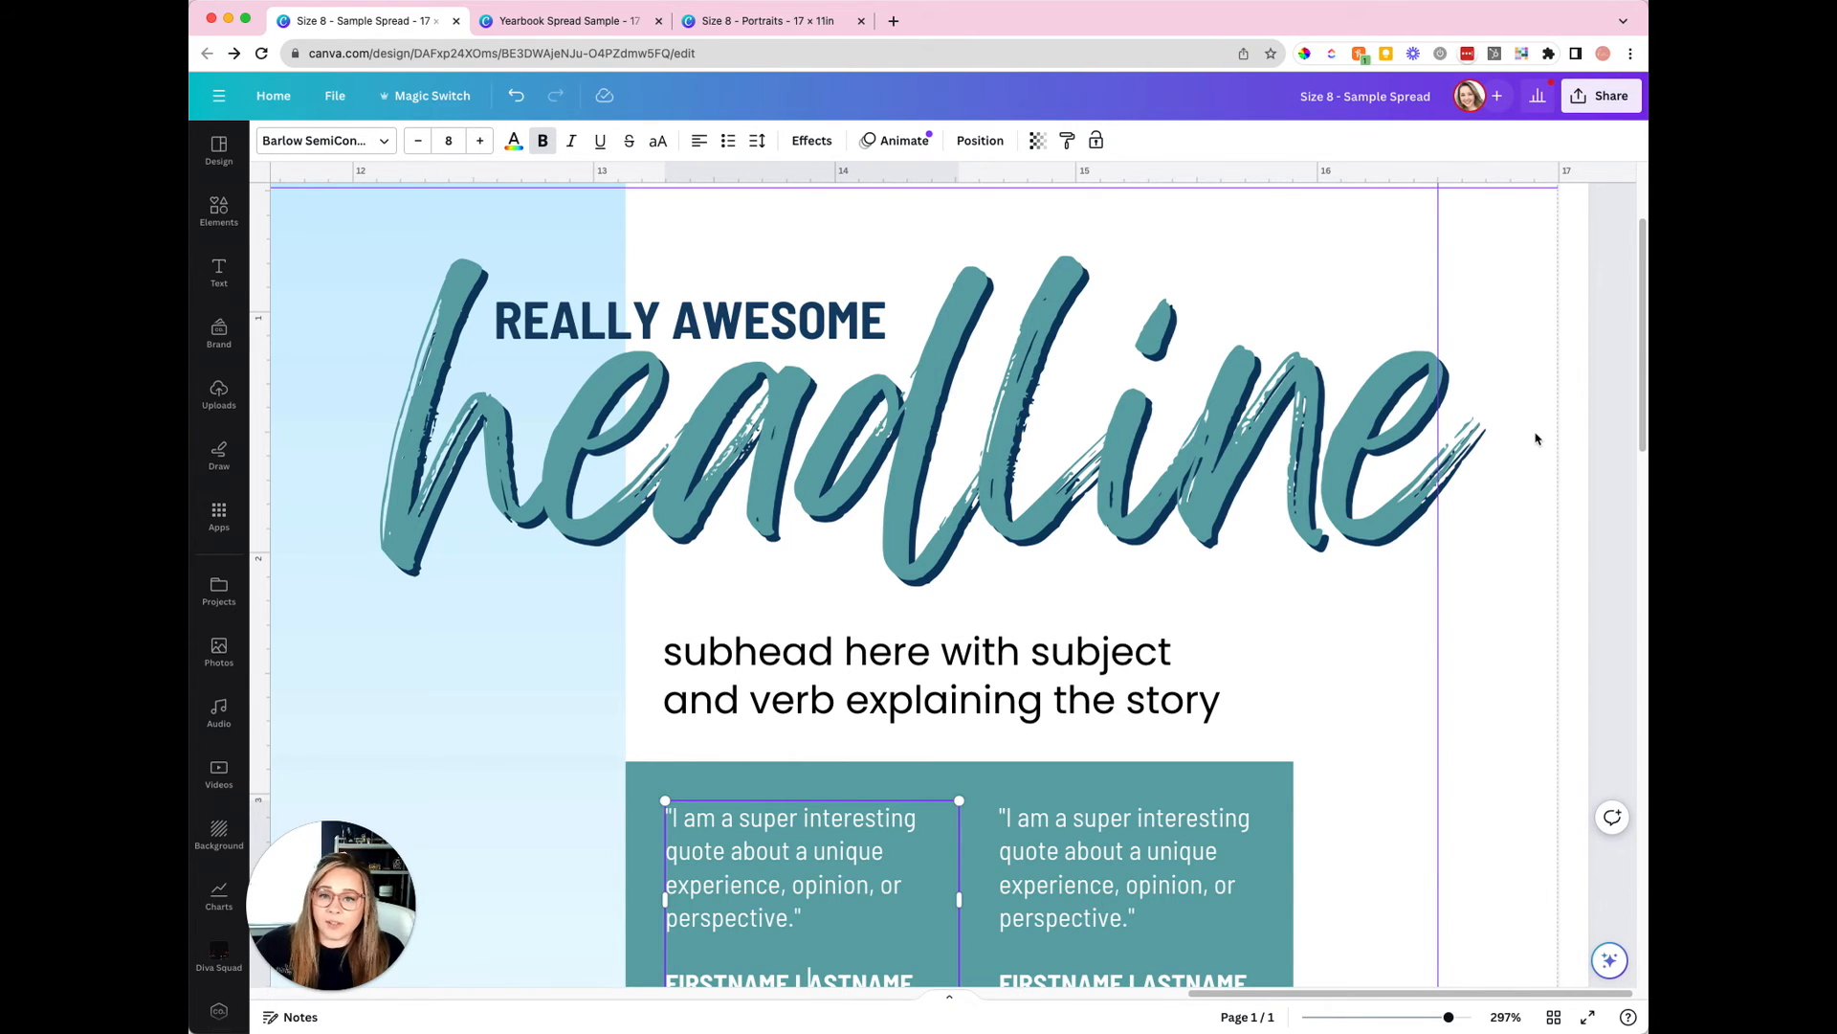
# - Examine the headline and the framed question-and-quotes module within the whole sample spread
pyautogui.click(1481, 471)
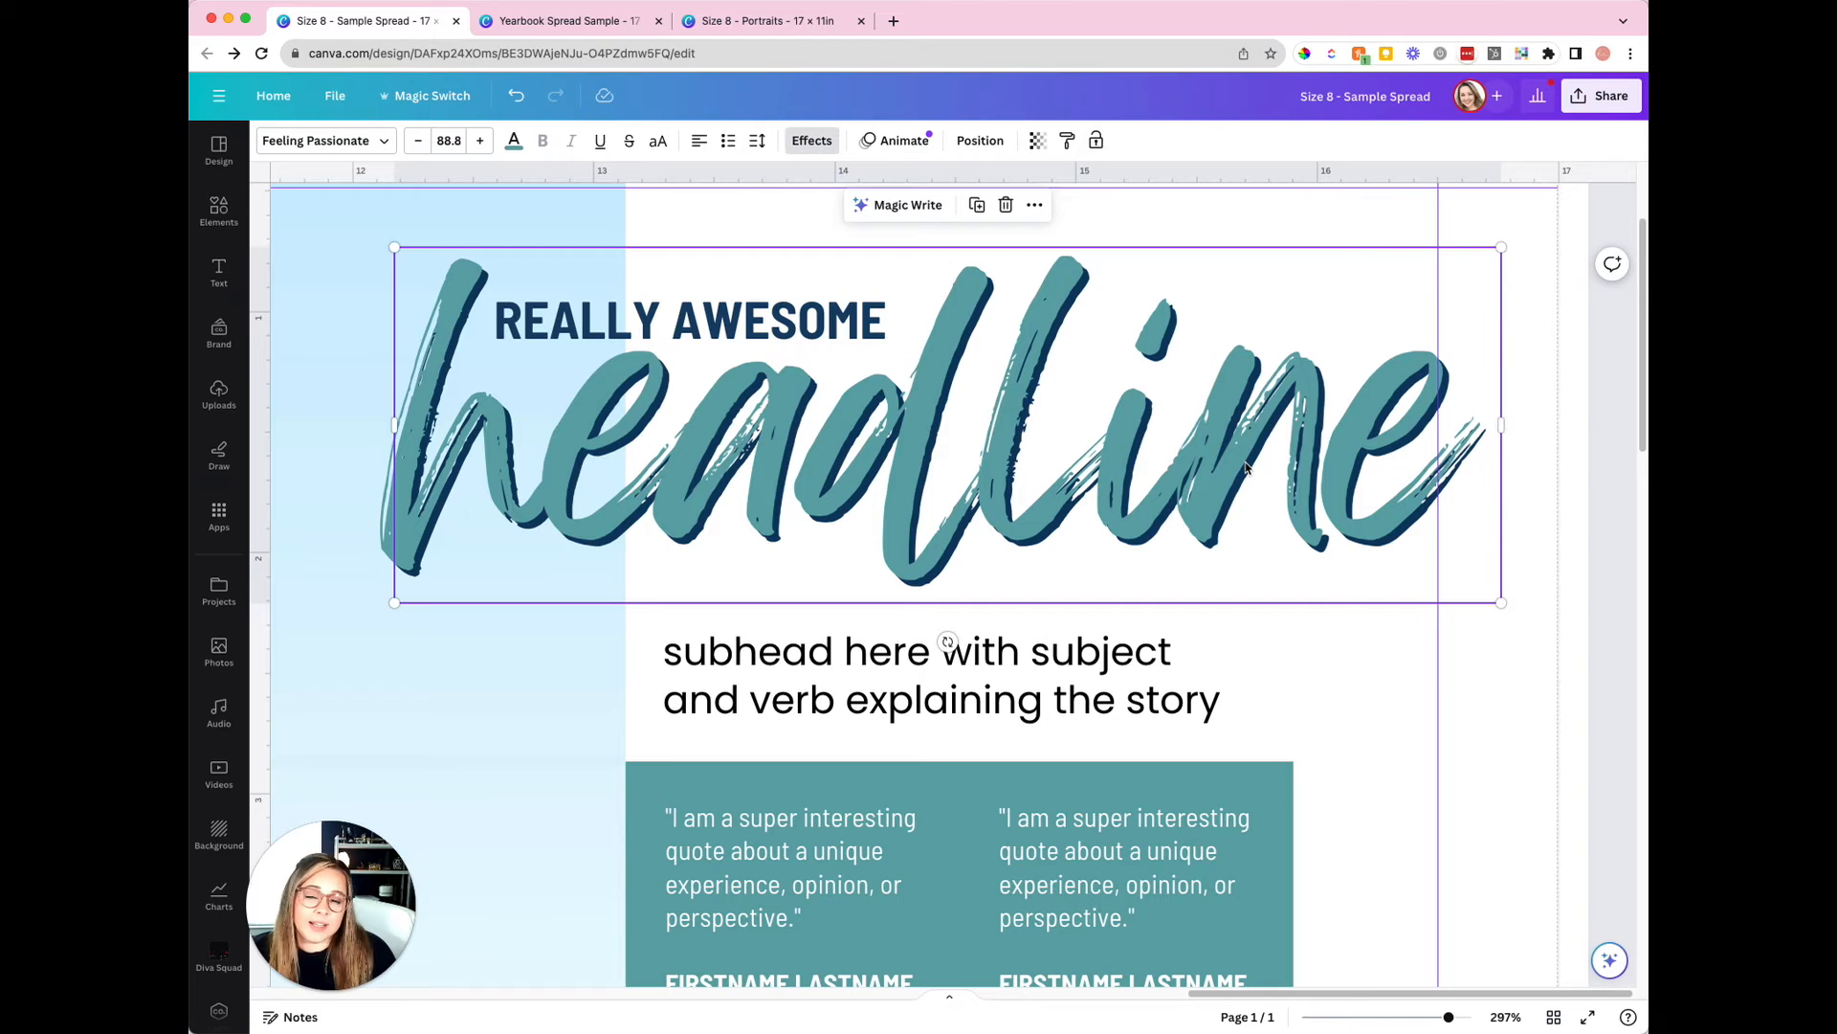
pyautogui.click(1390, 1018)
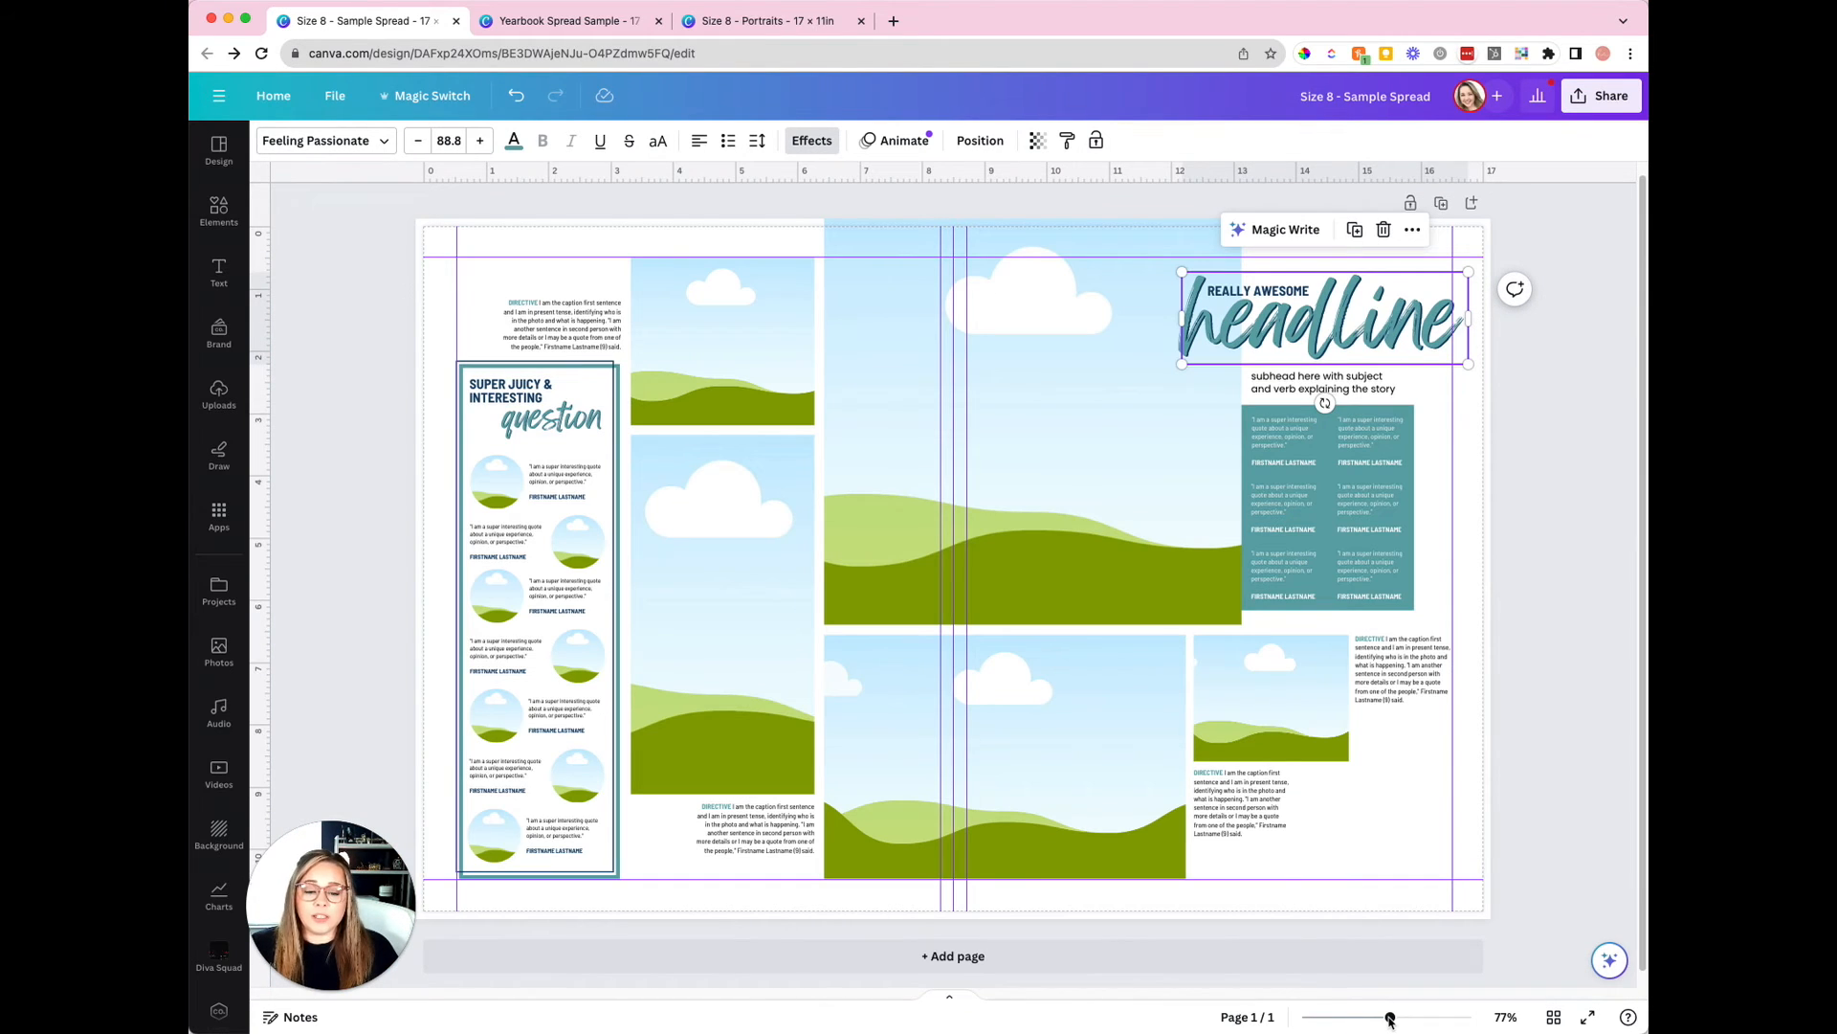
pyautogui.moveTo(1390, 1017)
pyautogui.mouseDown()
pyautogui.moveTo(1375, 1018)
pyautogui.moveTo(1404, 1018)
pyautogui.mouseUp()
pyautogui.scroll(-3, 919, 795)
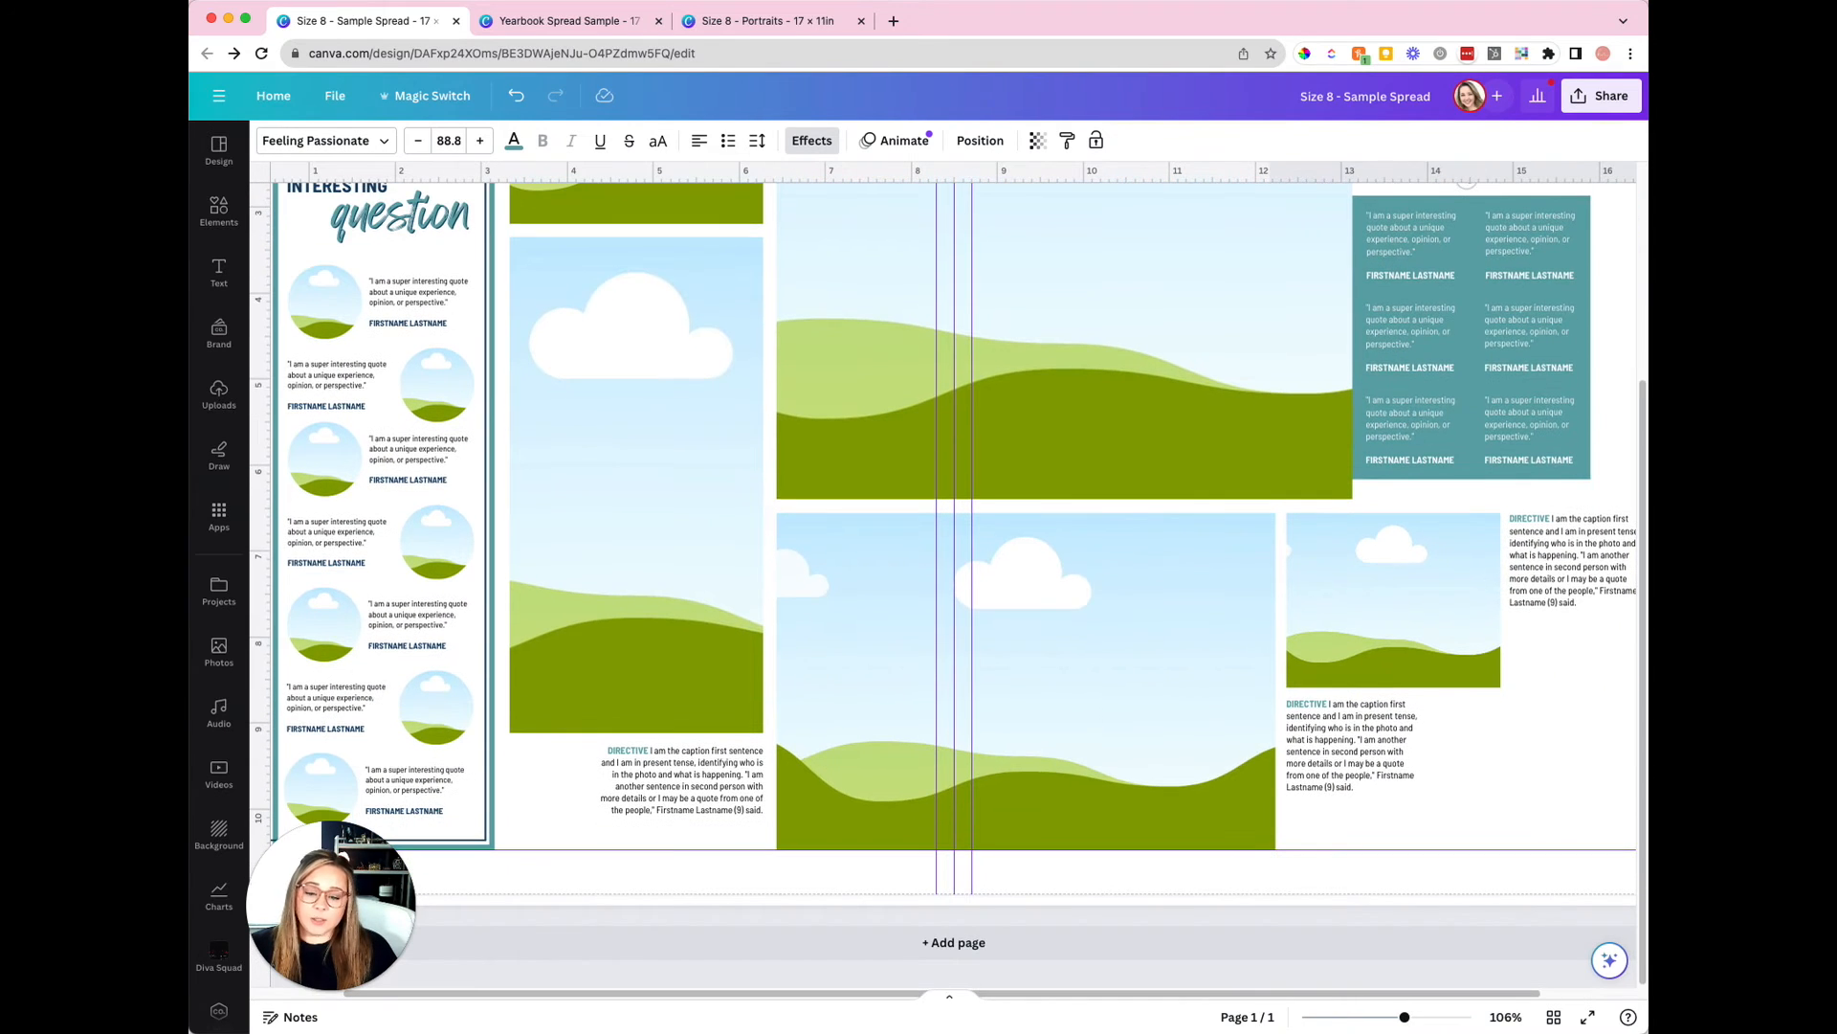
pyautogui.hscroll(-2, 765, 813)
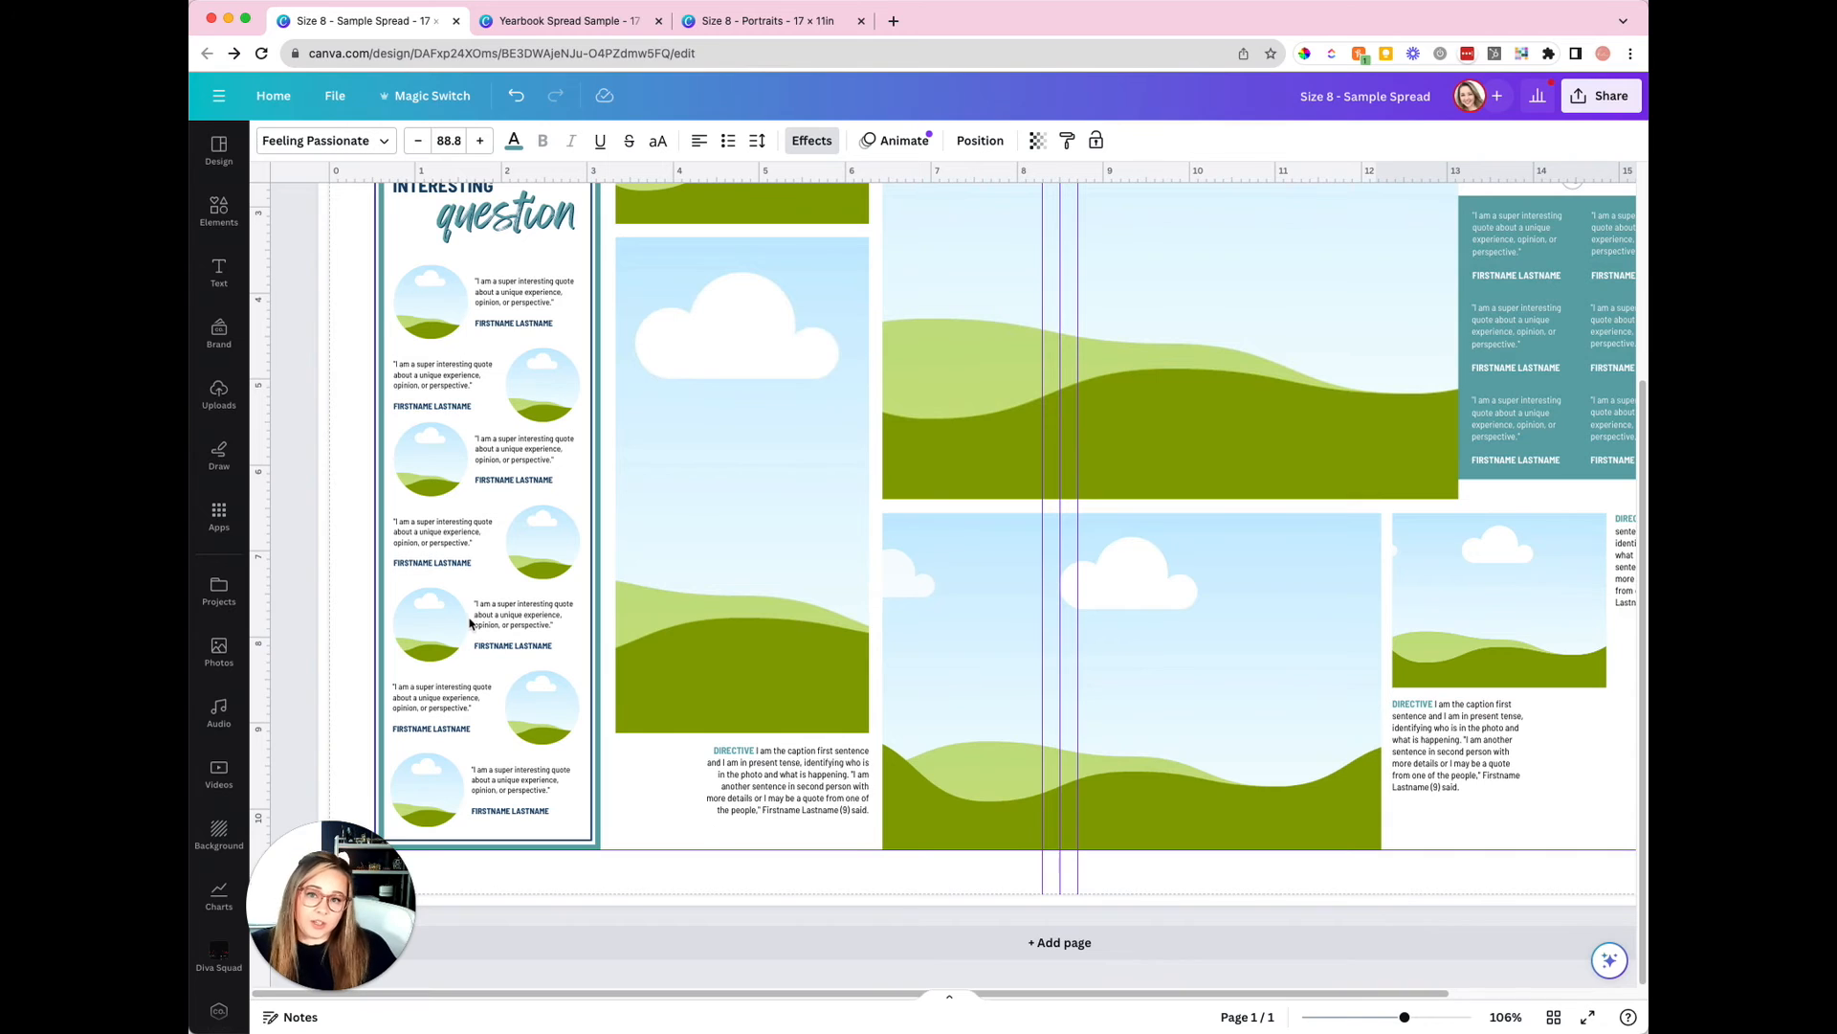
pyautogui.scroll(2, 470, 623)
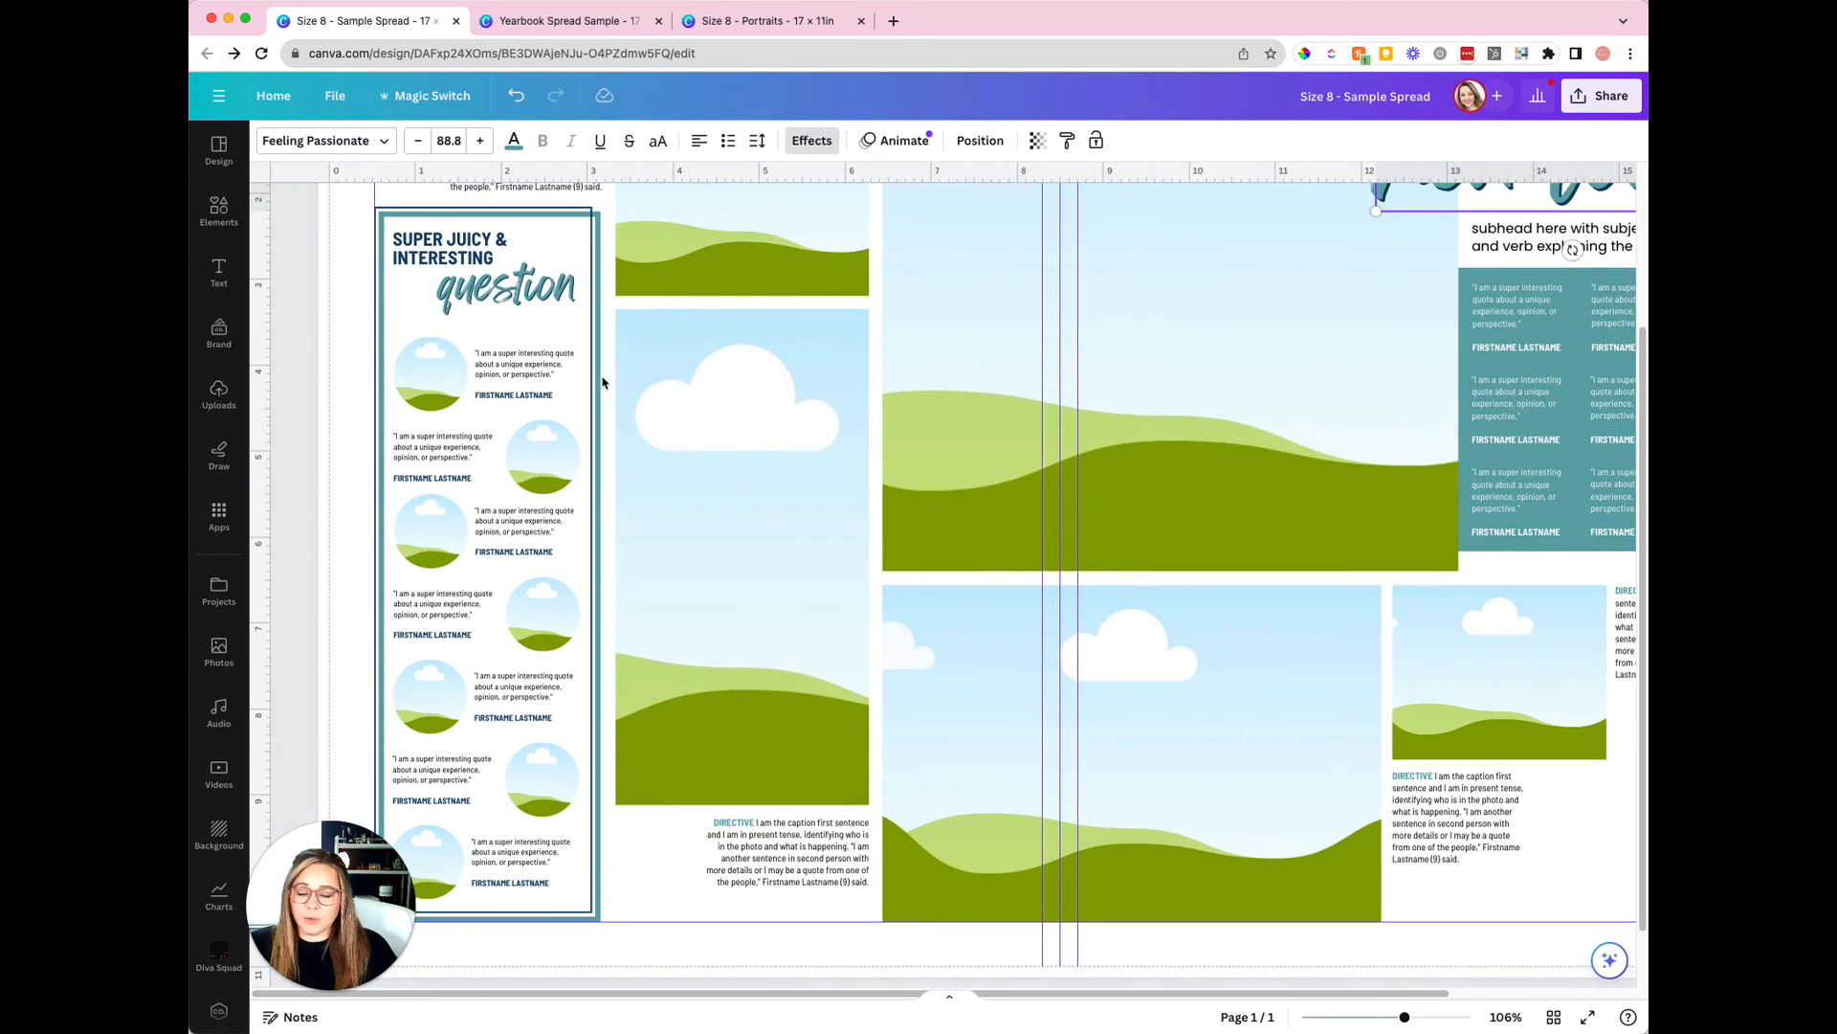
pyautogui.click(601, 226)
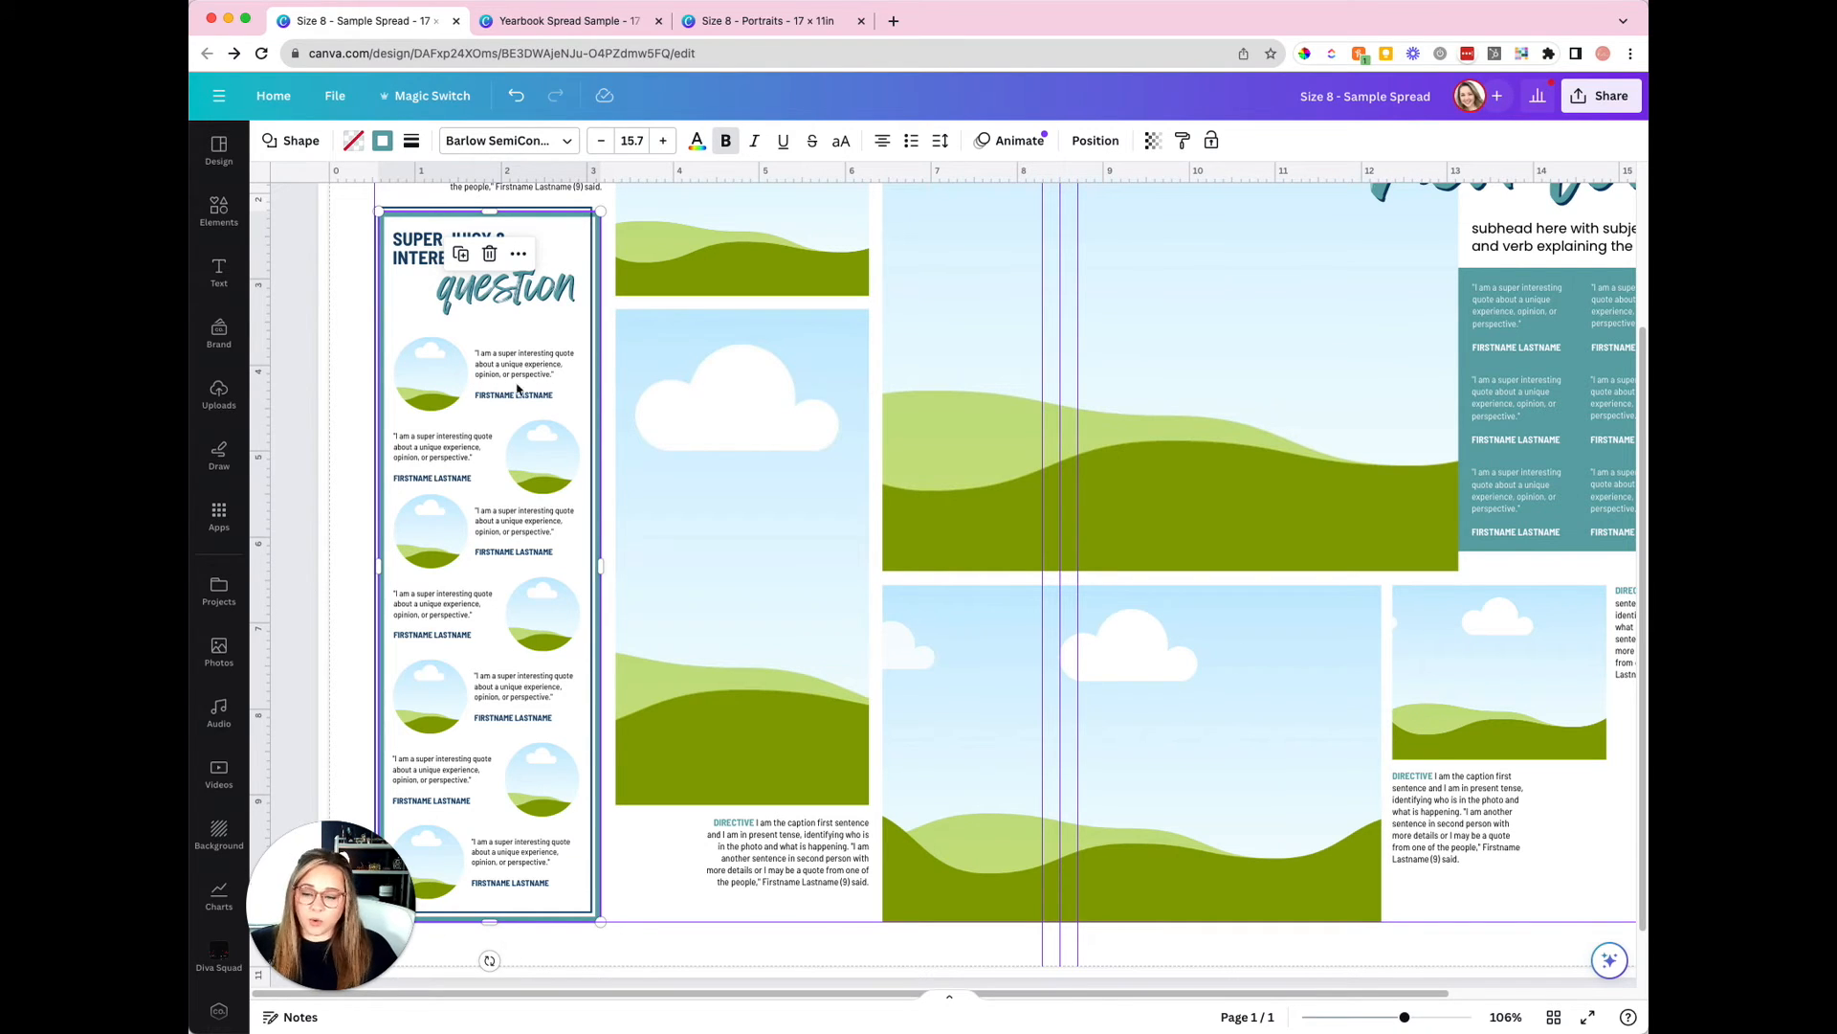
pyautogui.click(611, 340)
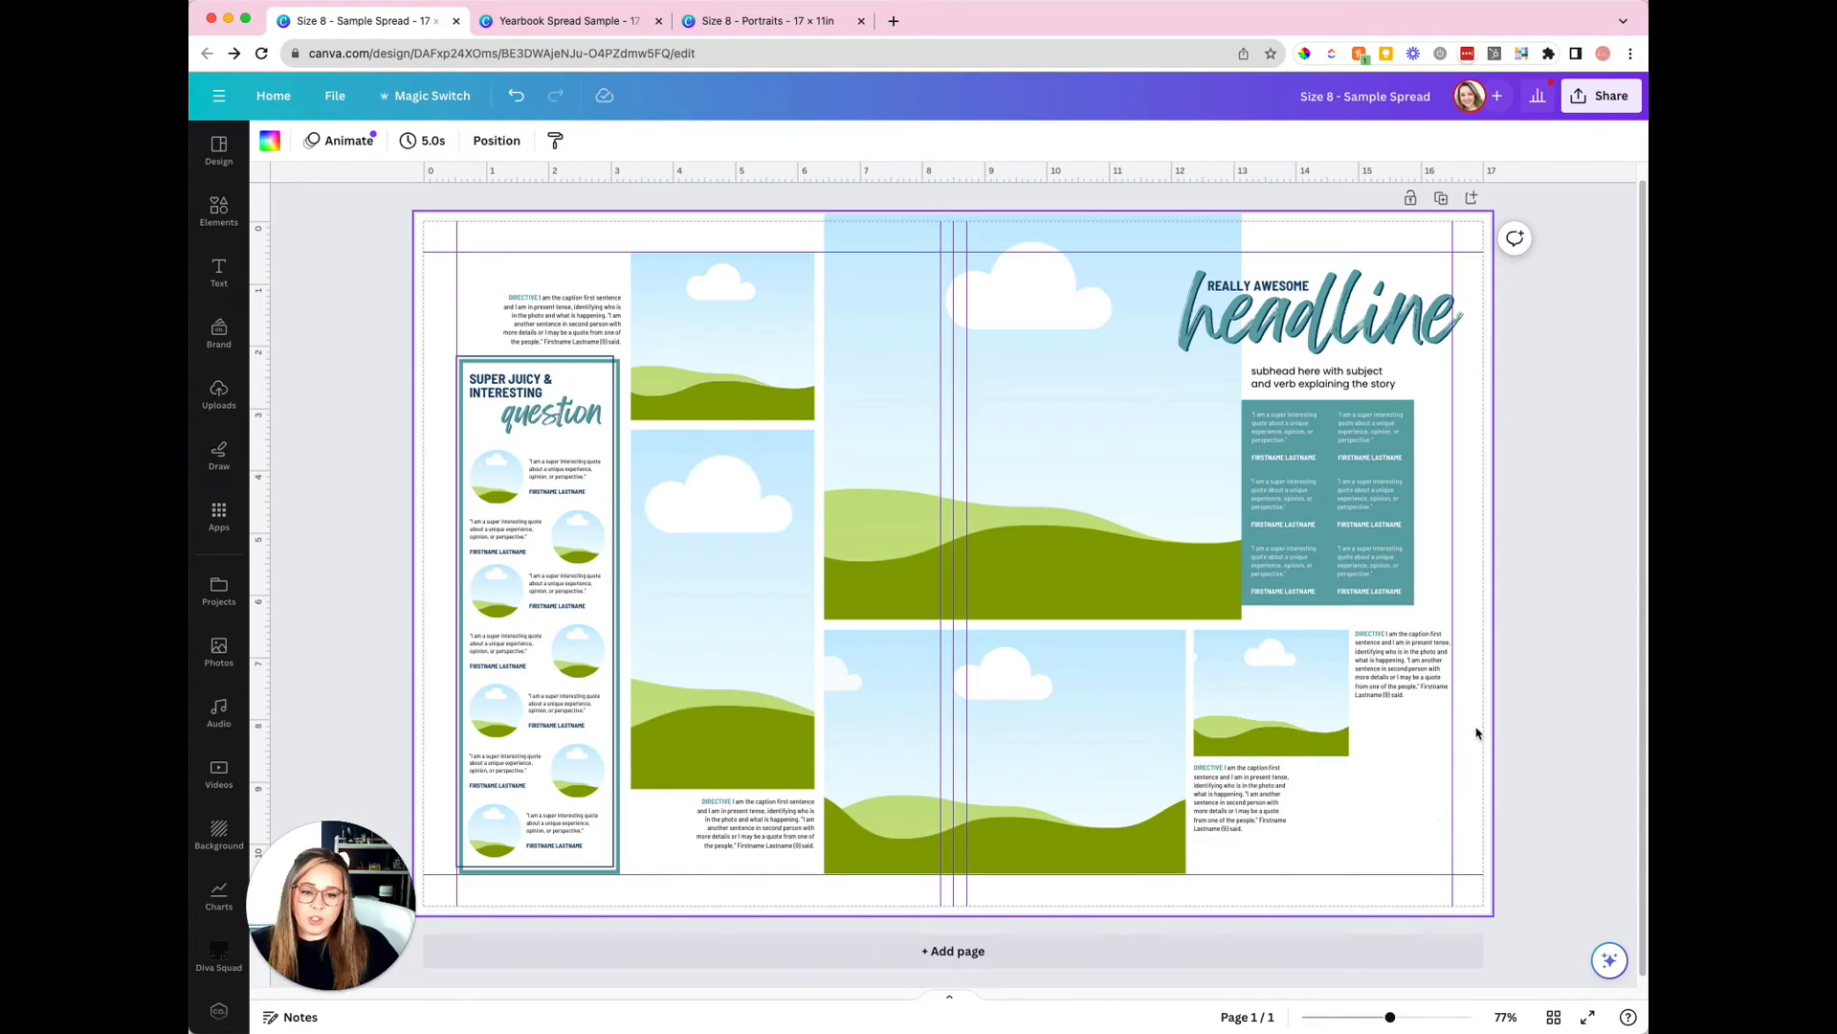
pyautogui.click(1569, 844)
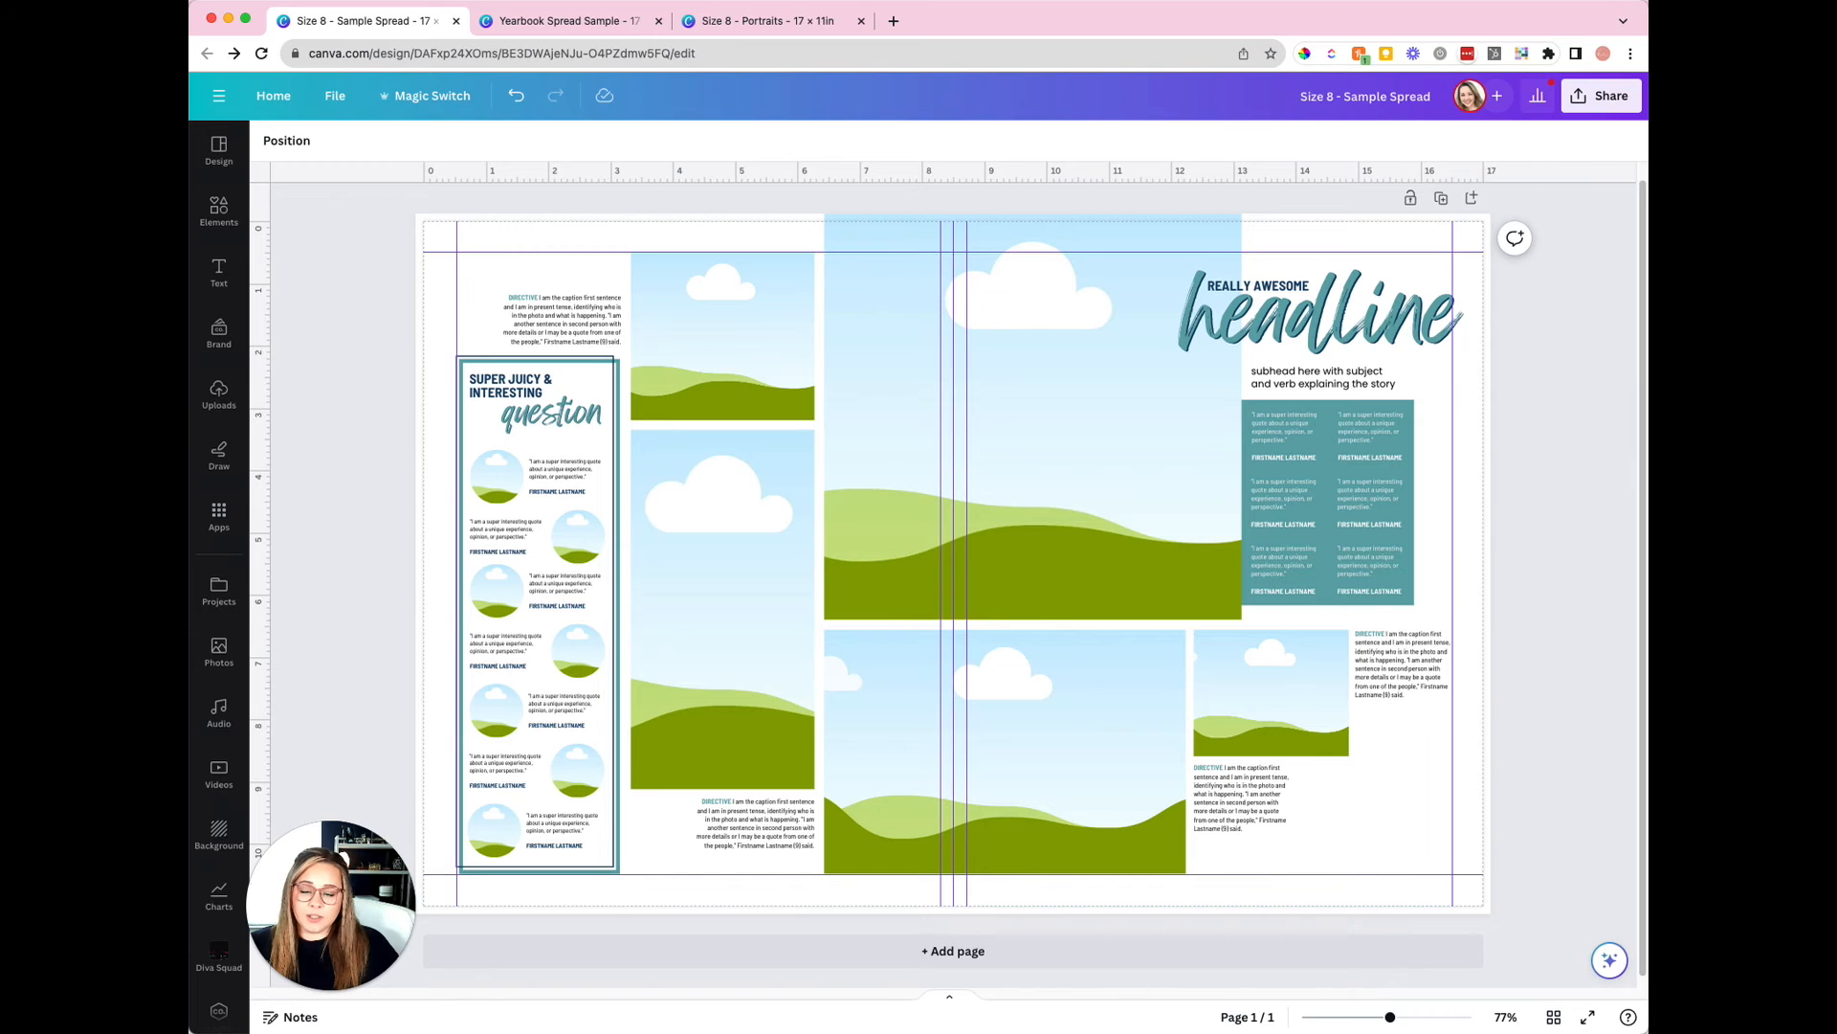
# - Duplicate the spread page and delete everything on the copy except the tall question module
pyautogui.click(1441, 198)
pyautogui.scroll(5, 1124, 246)
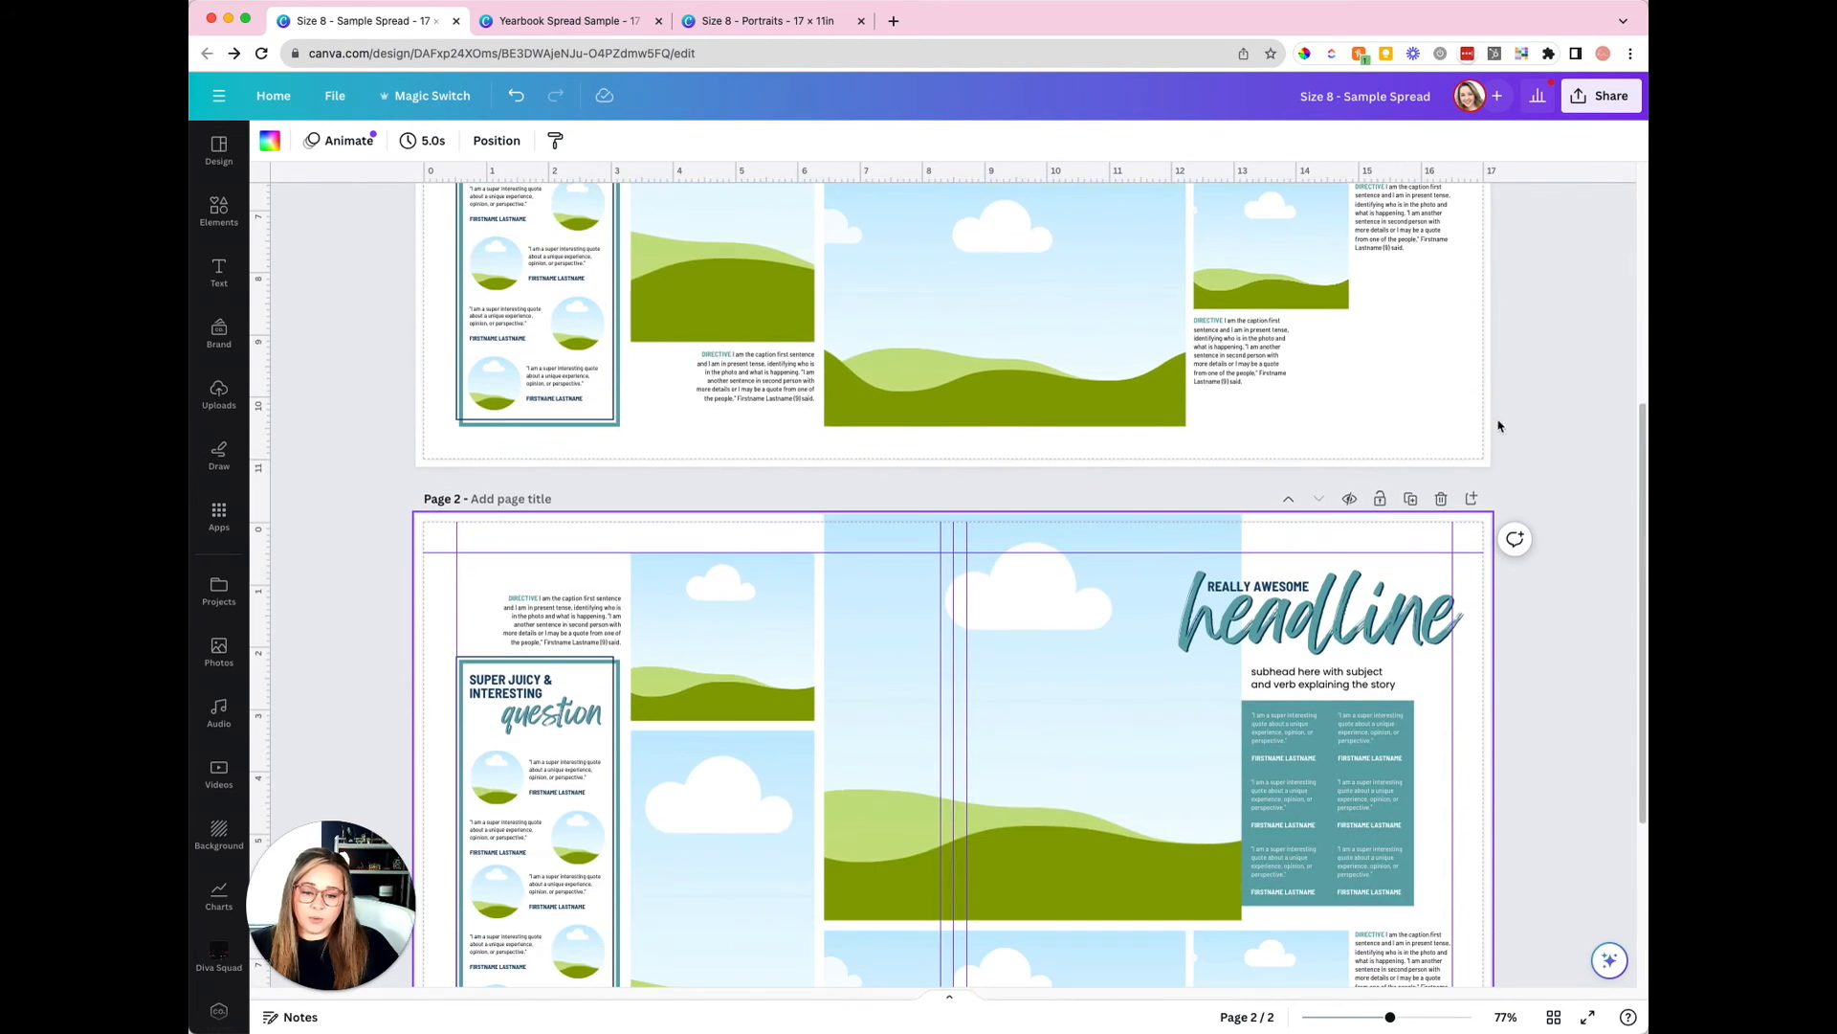
pyautogui.scroll(-3, 1499, 424)
pyautogui.moveTo(1510, 292); pyautogui.dragTo(646, 459)
pyautogui.keyDown('shift'); pyautogui.click(590, 439); pyautogui.keyUp('shift')
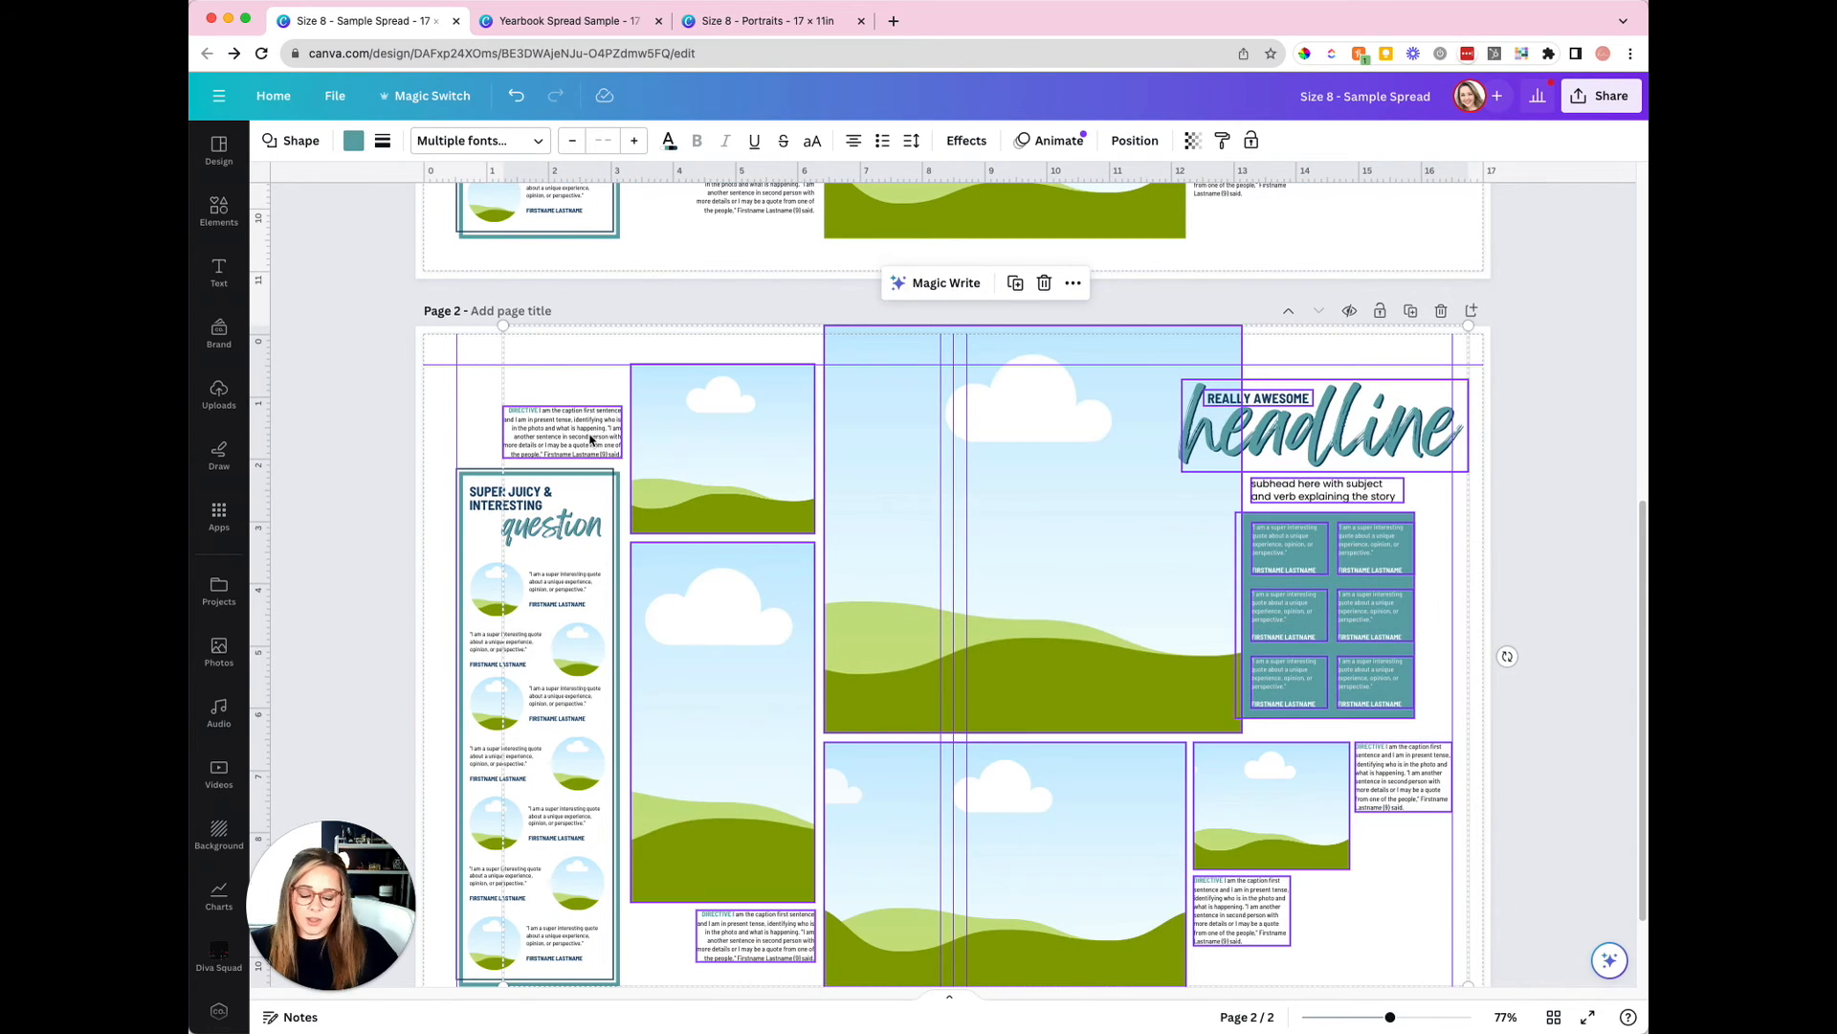
pyautogui.press('Delete')
pyautogui.scroll(-1, 718, 641)
pyautogui.click(784, 651)
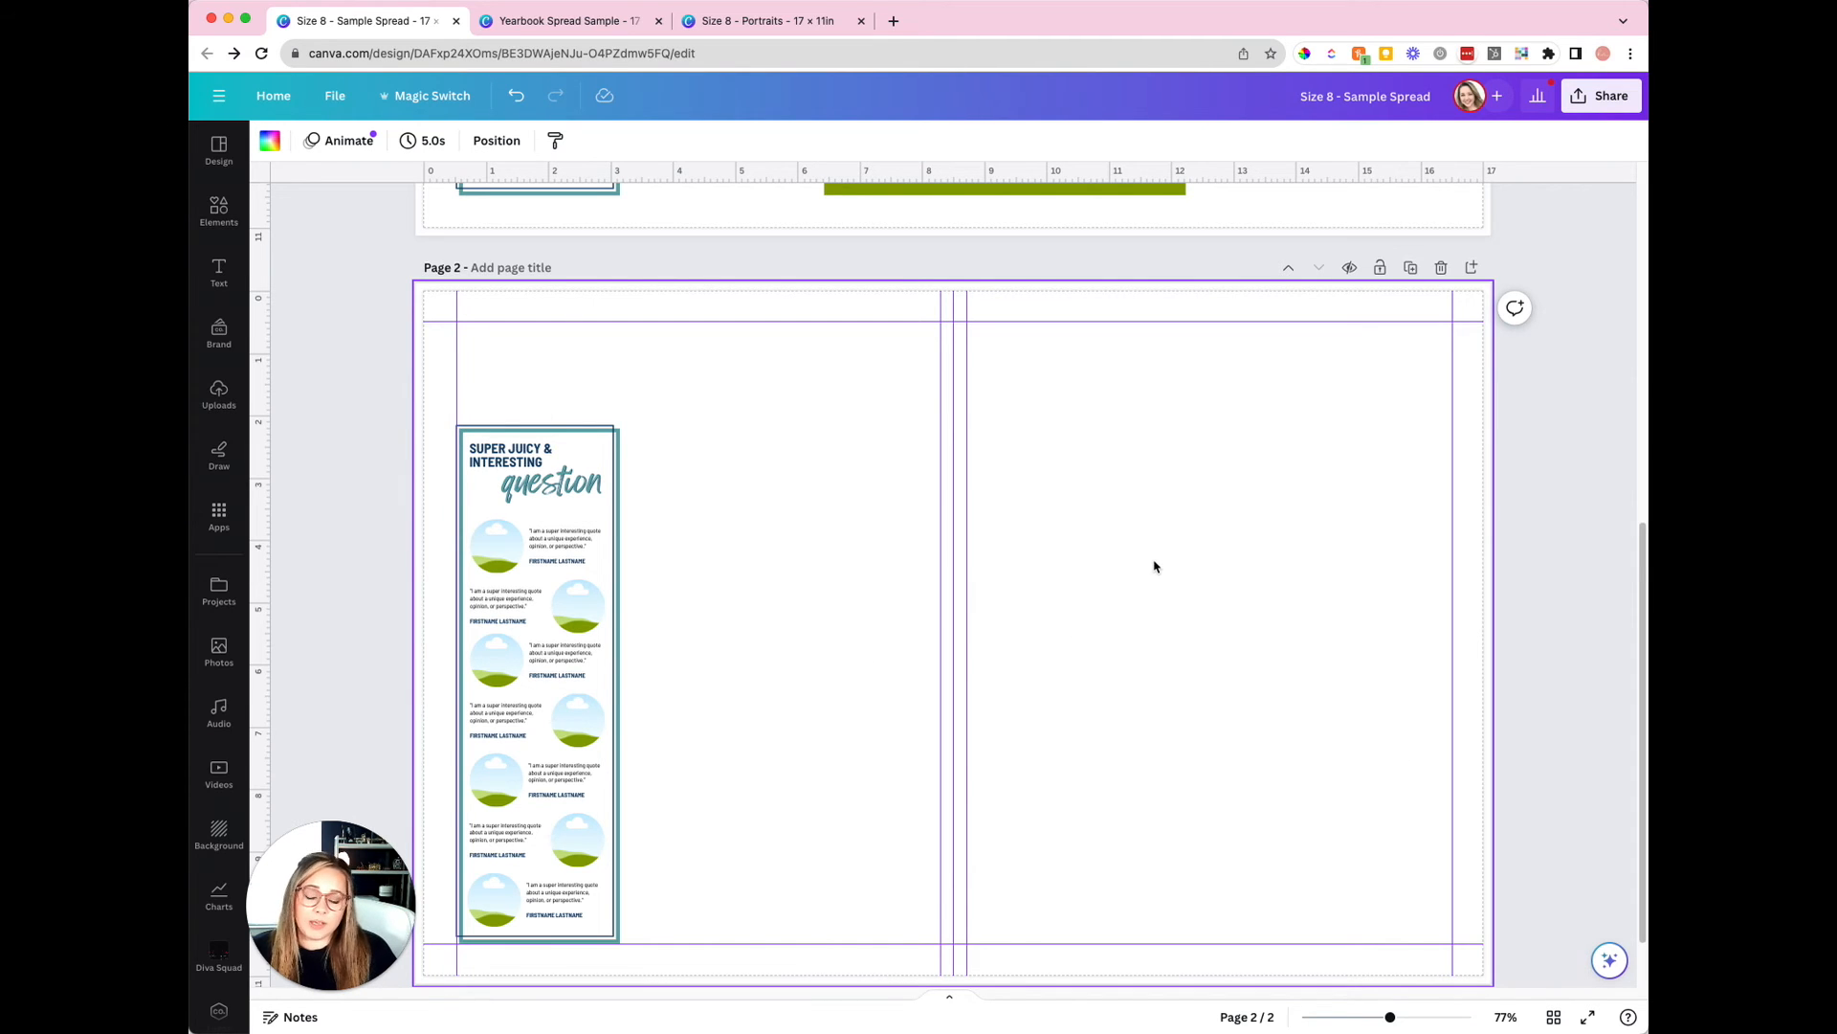
# - Add a square shape on page 1 and fit it over the question module, about 2.6 by 8.3 in, to measure it
pyautogui.scroll(-1, 648, 335)
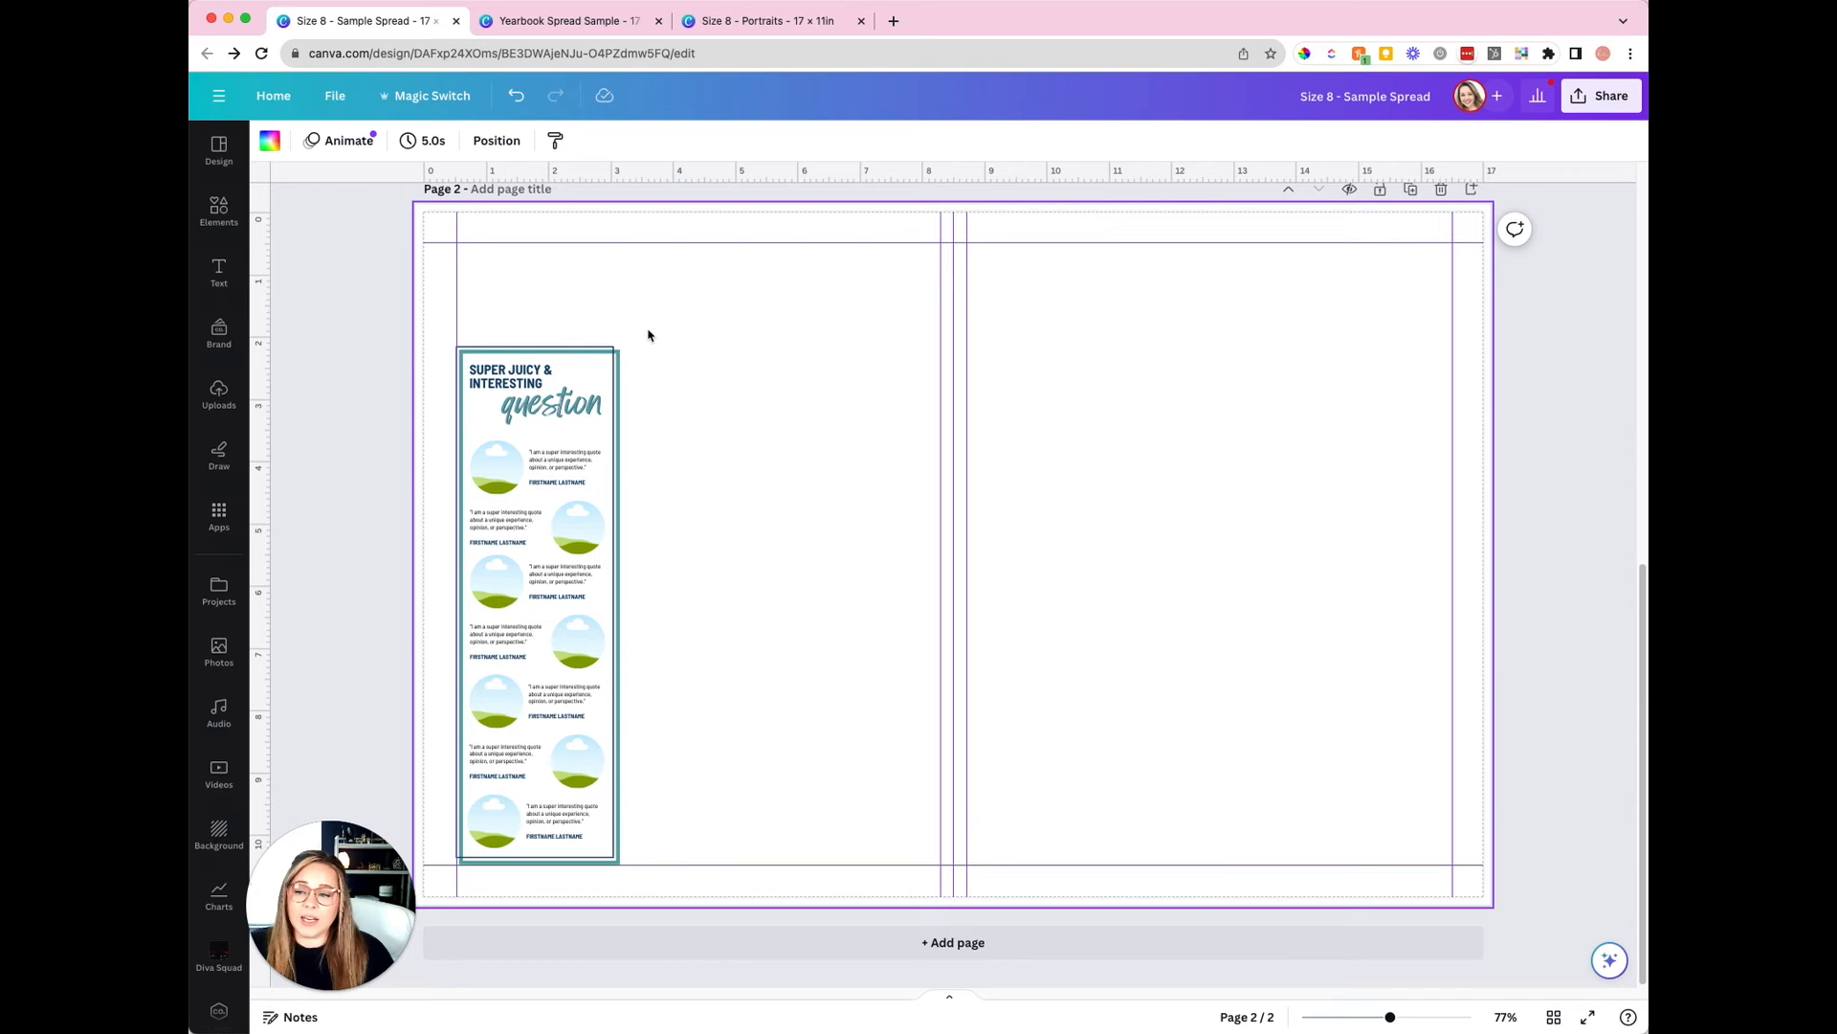
pyautogui.scroll(1, 625, 557)
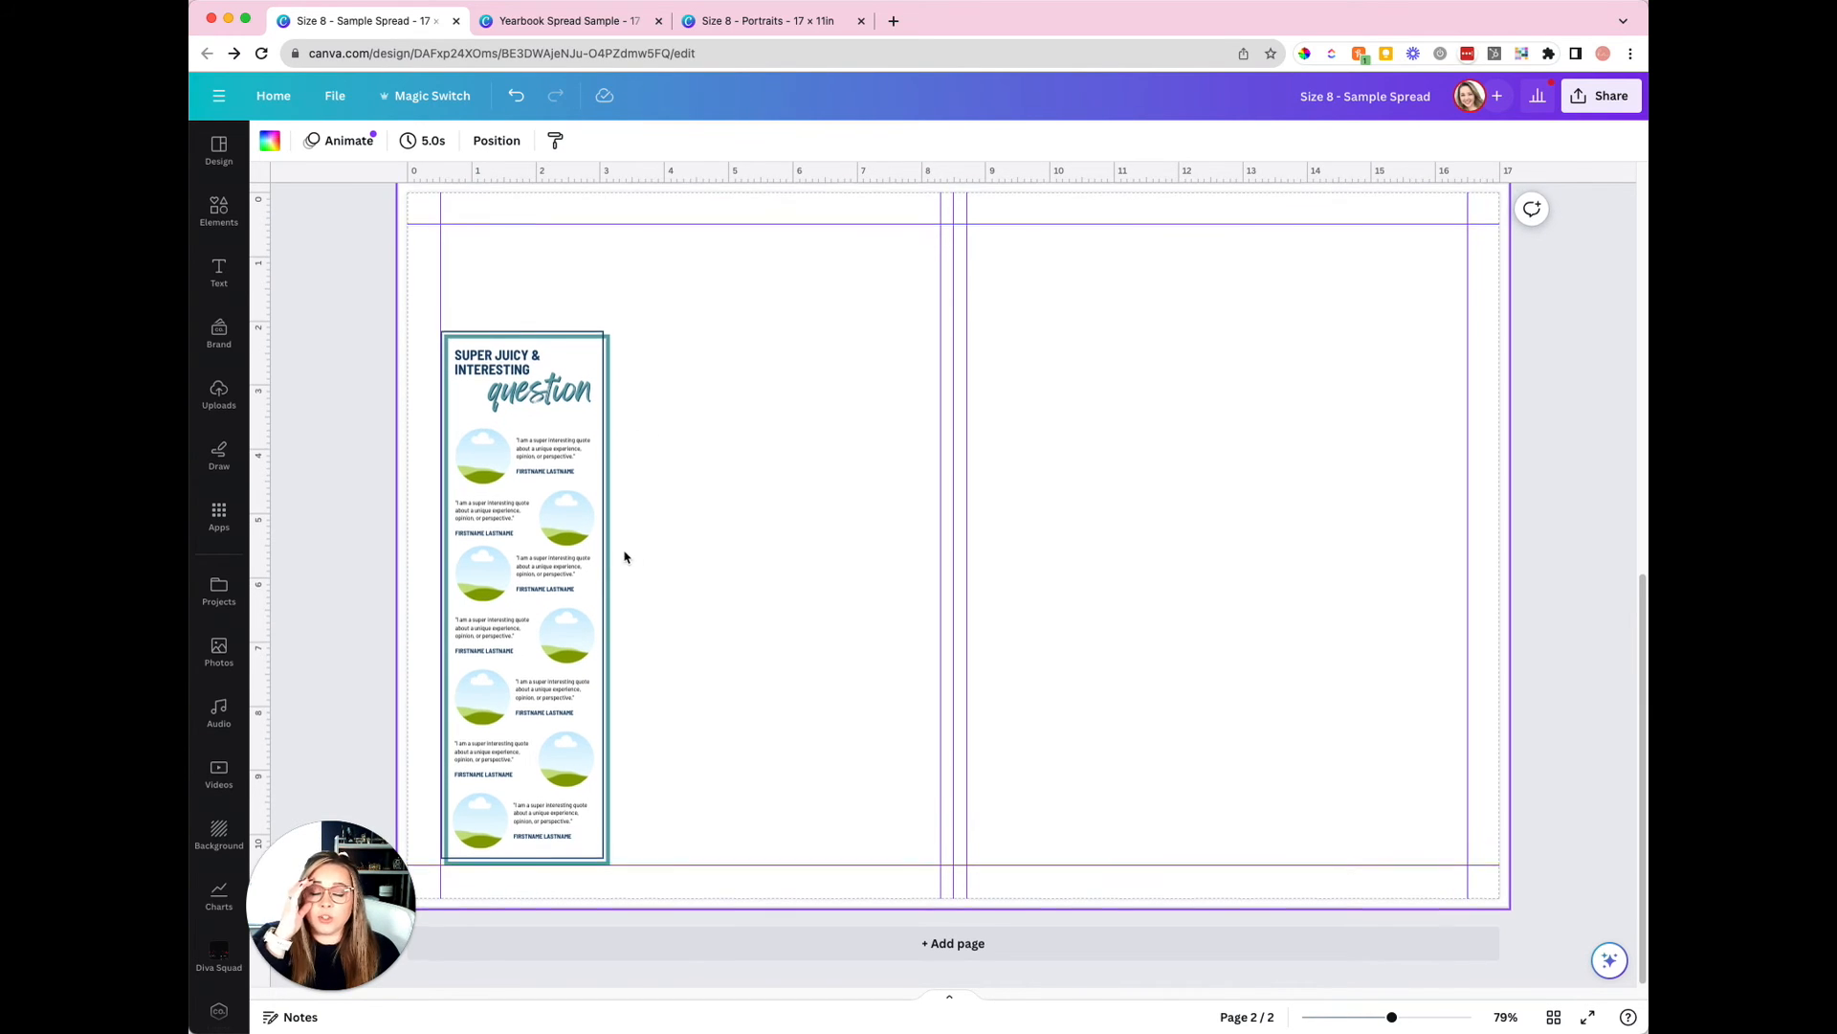
pyautogui.scroll(5, 619, 480)
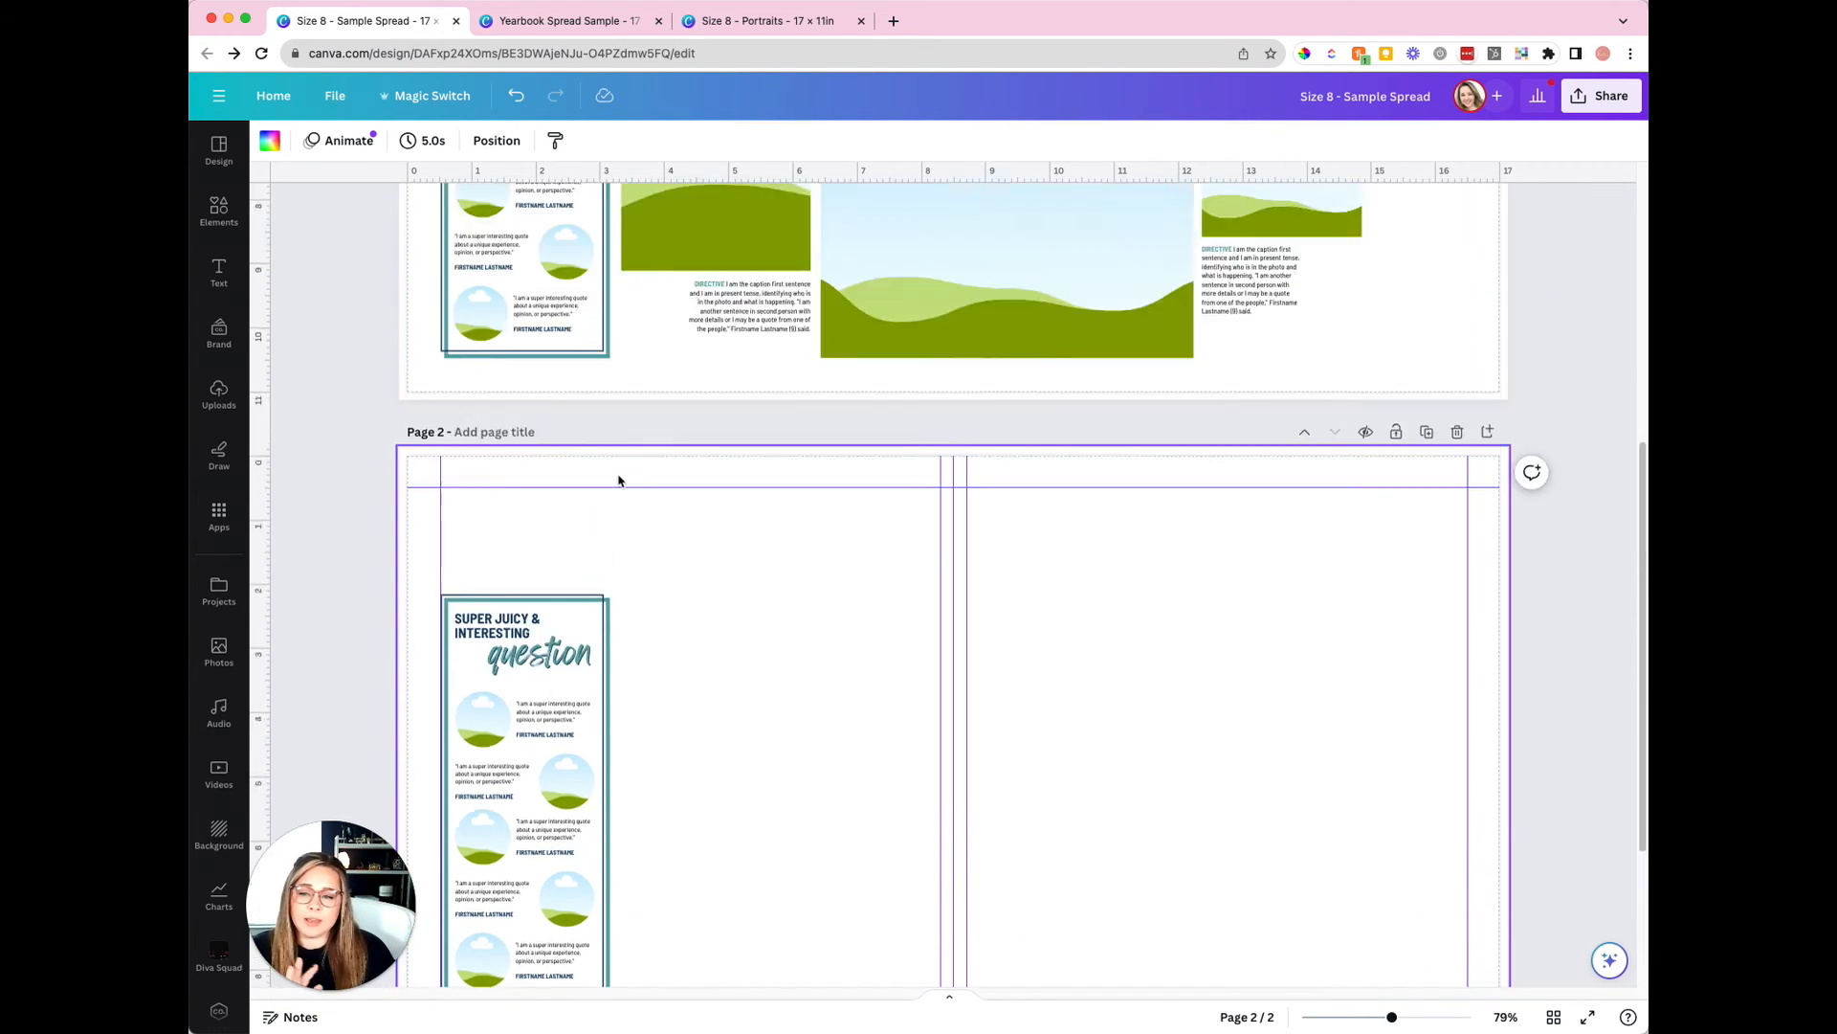
pyautogui.scroll(10, 618, 480)
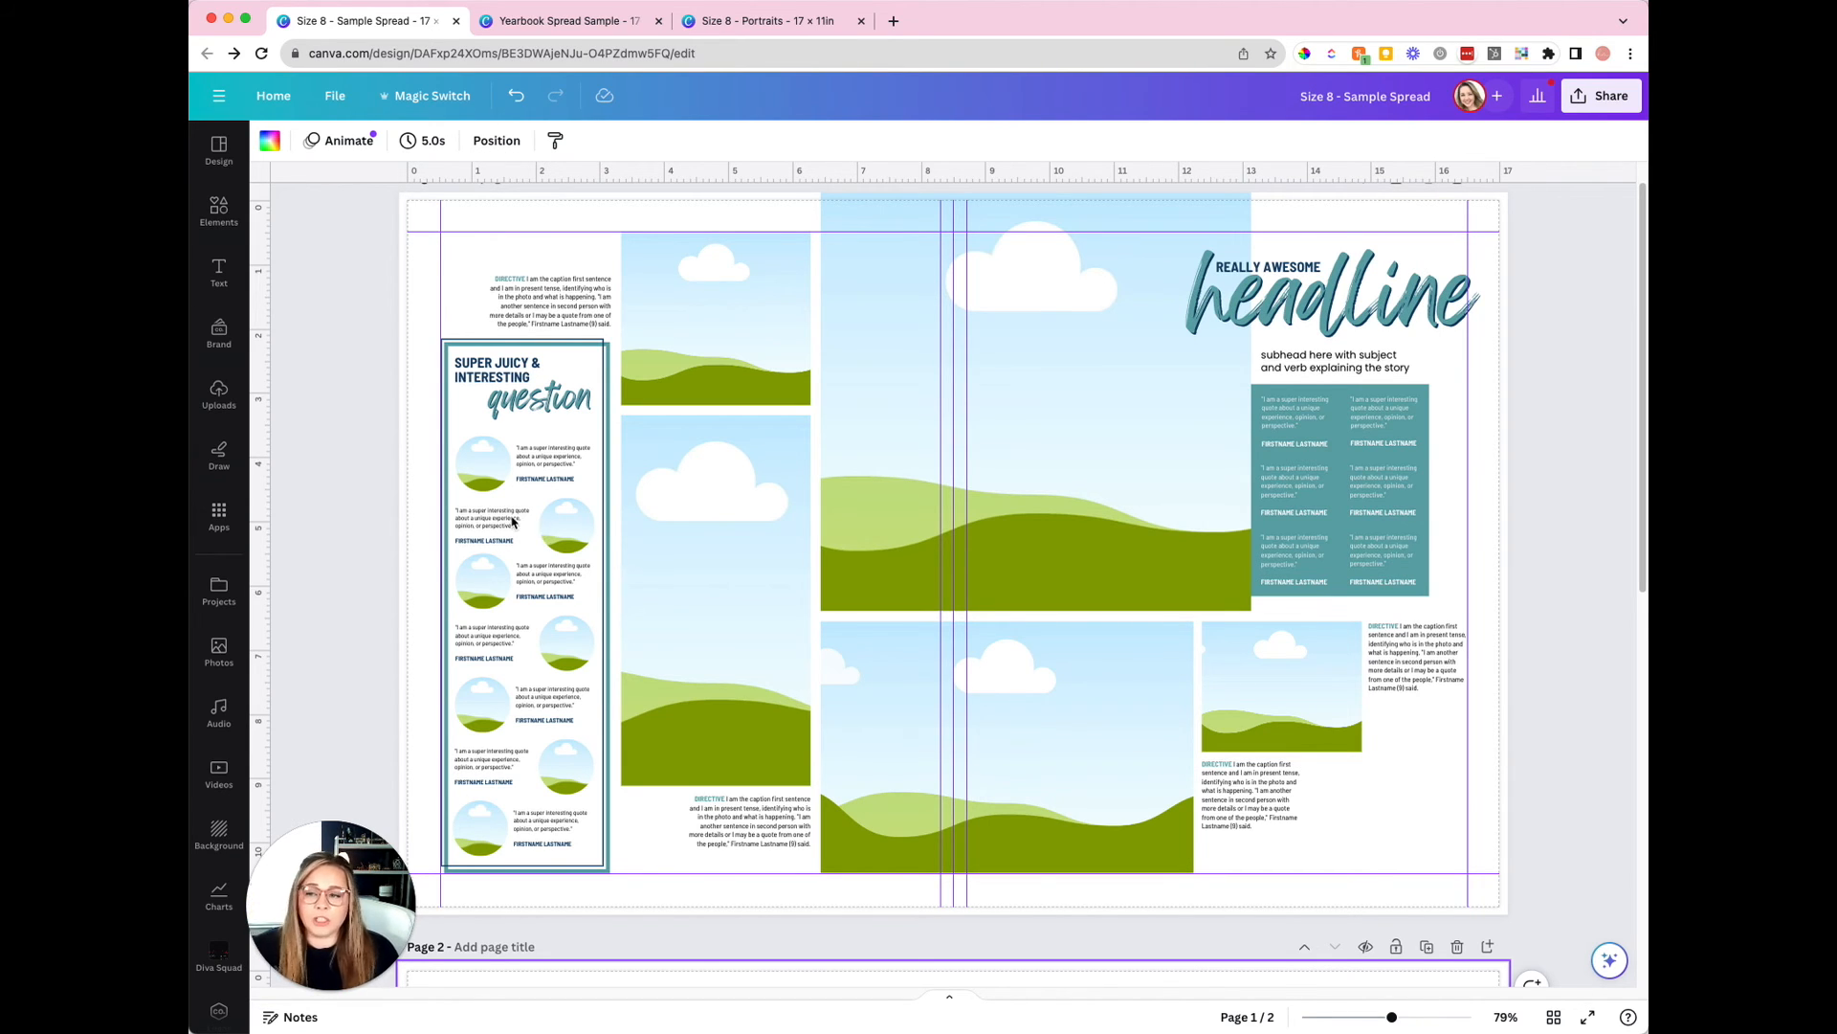
pyautogui.click(219, 212)
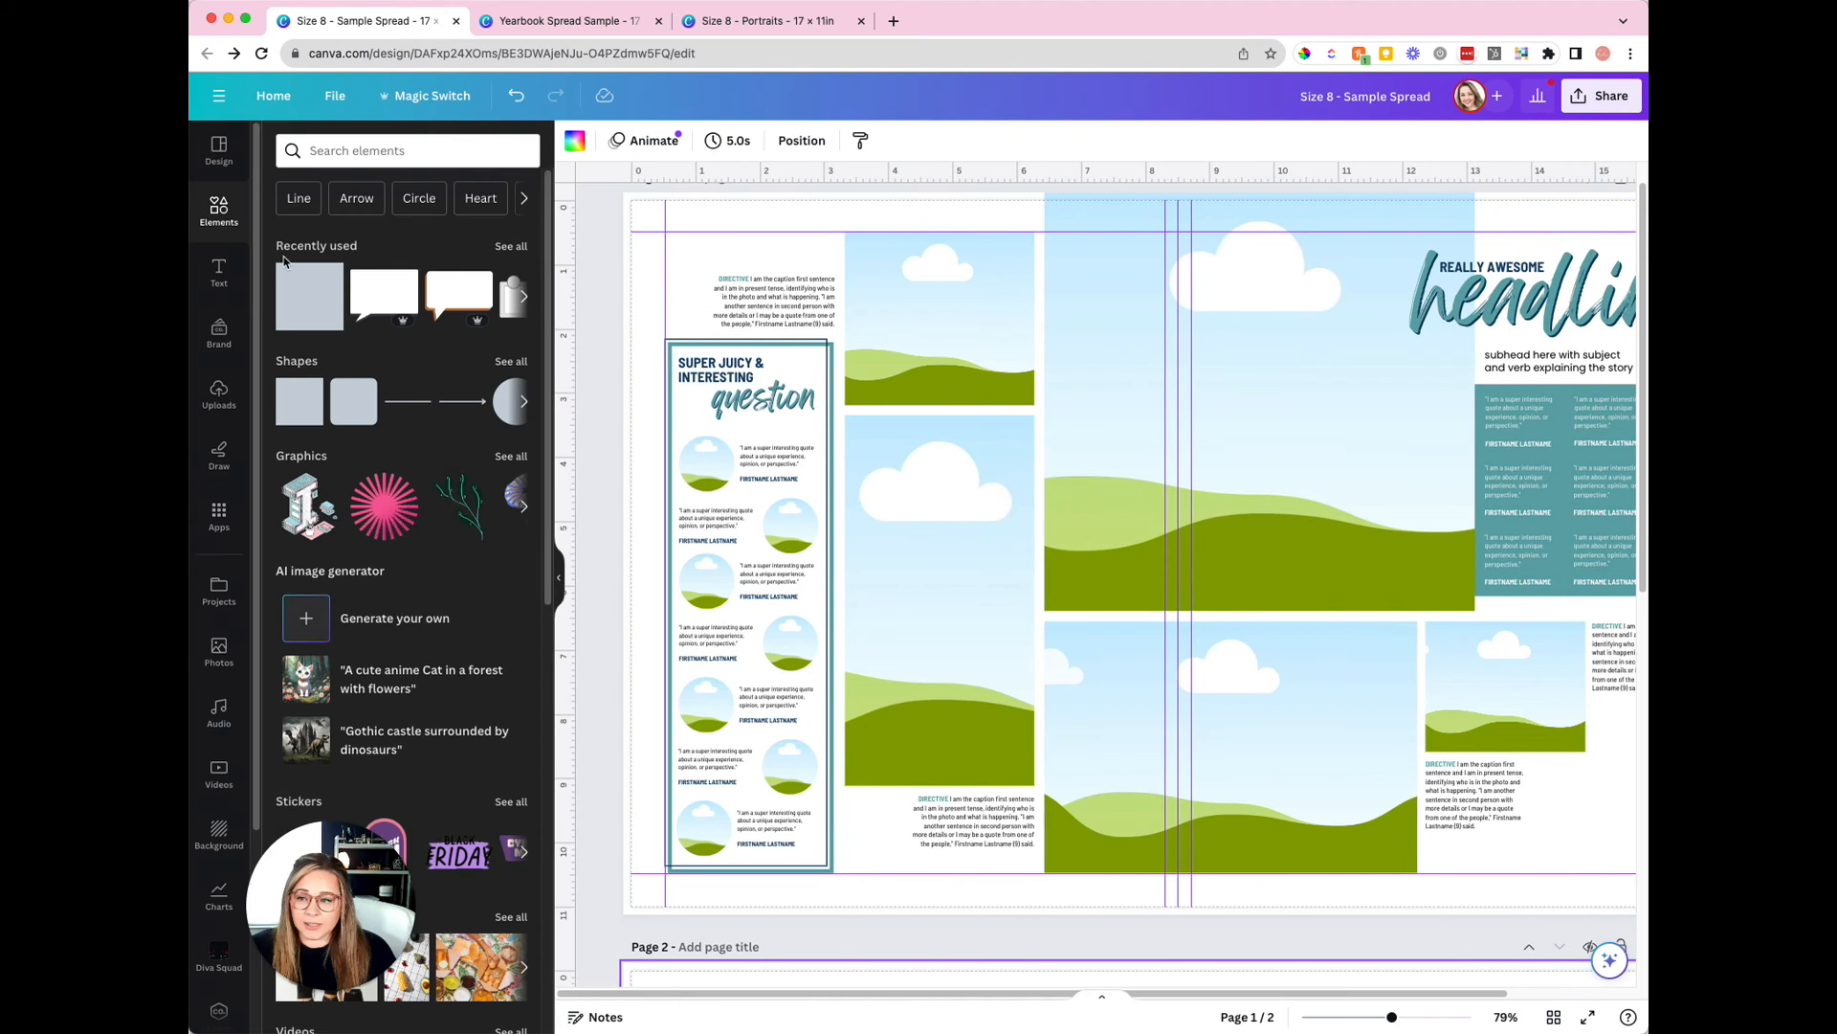
pyautogui.click(309, 296)
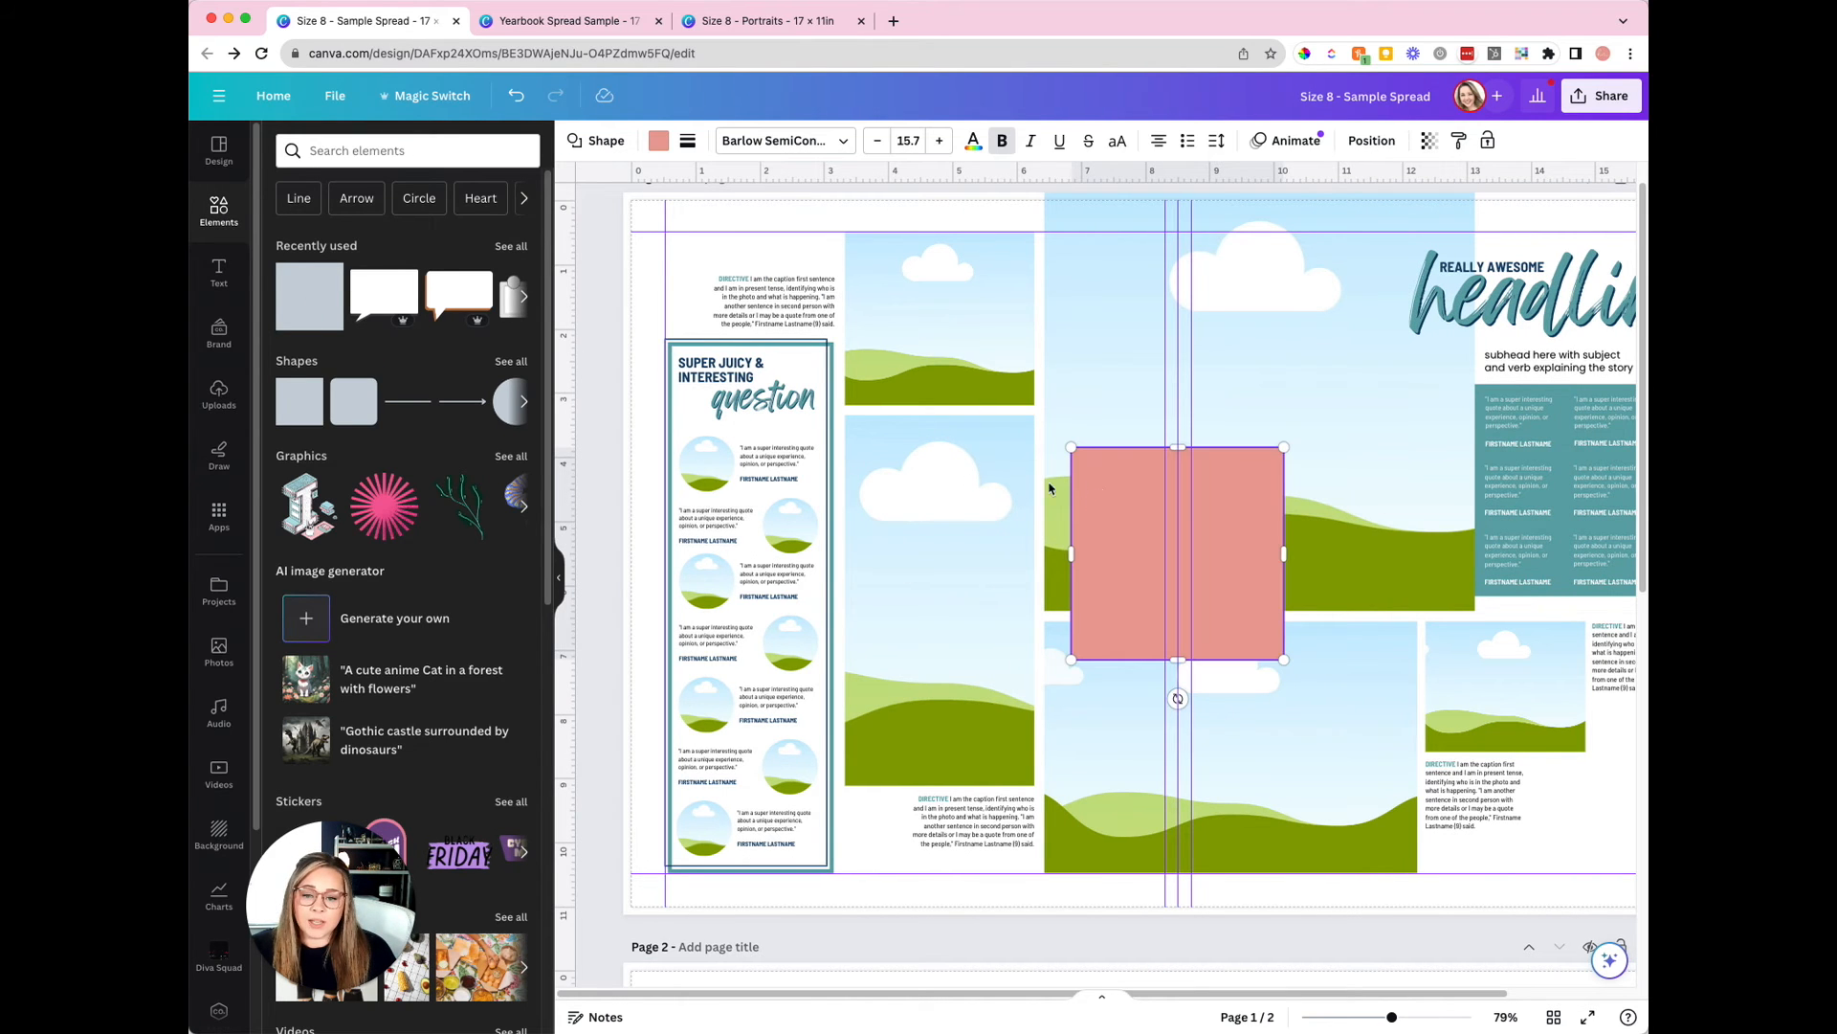
pyautogui.moveTo(1110, 493); pyautogui.dragTo(703, 385)
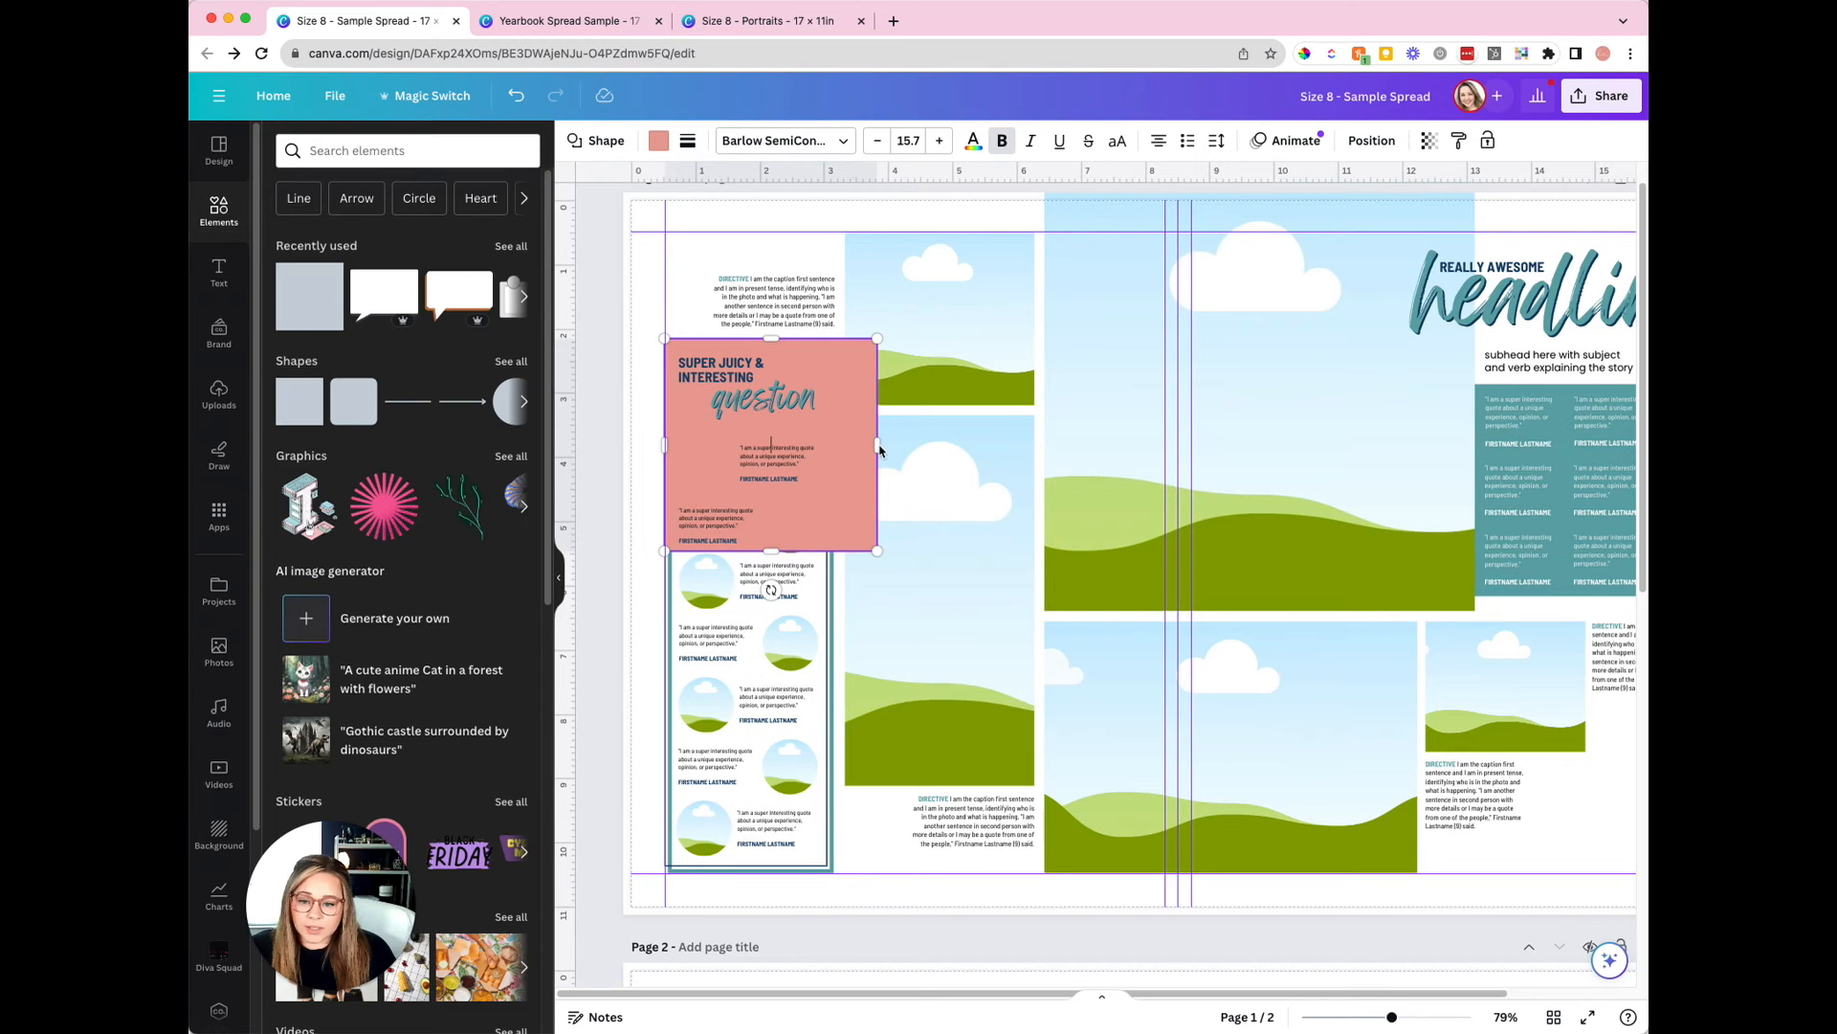
pyautogui.moveTo(879, 447); pyautogui.dragTo(833, 444)
pyautogui.moveTo(749, 553); pyautogui.dragTo(752, 877)
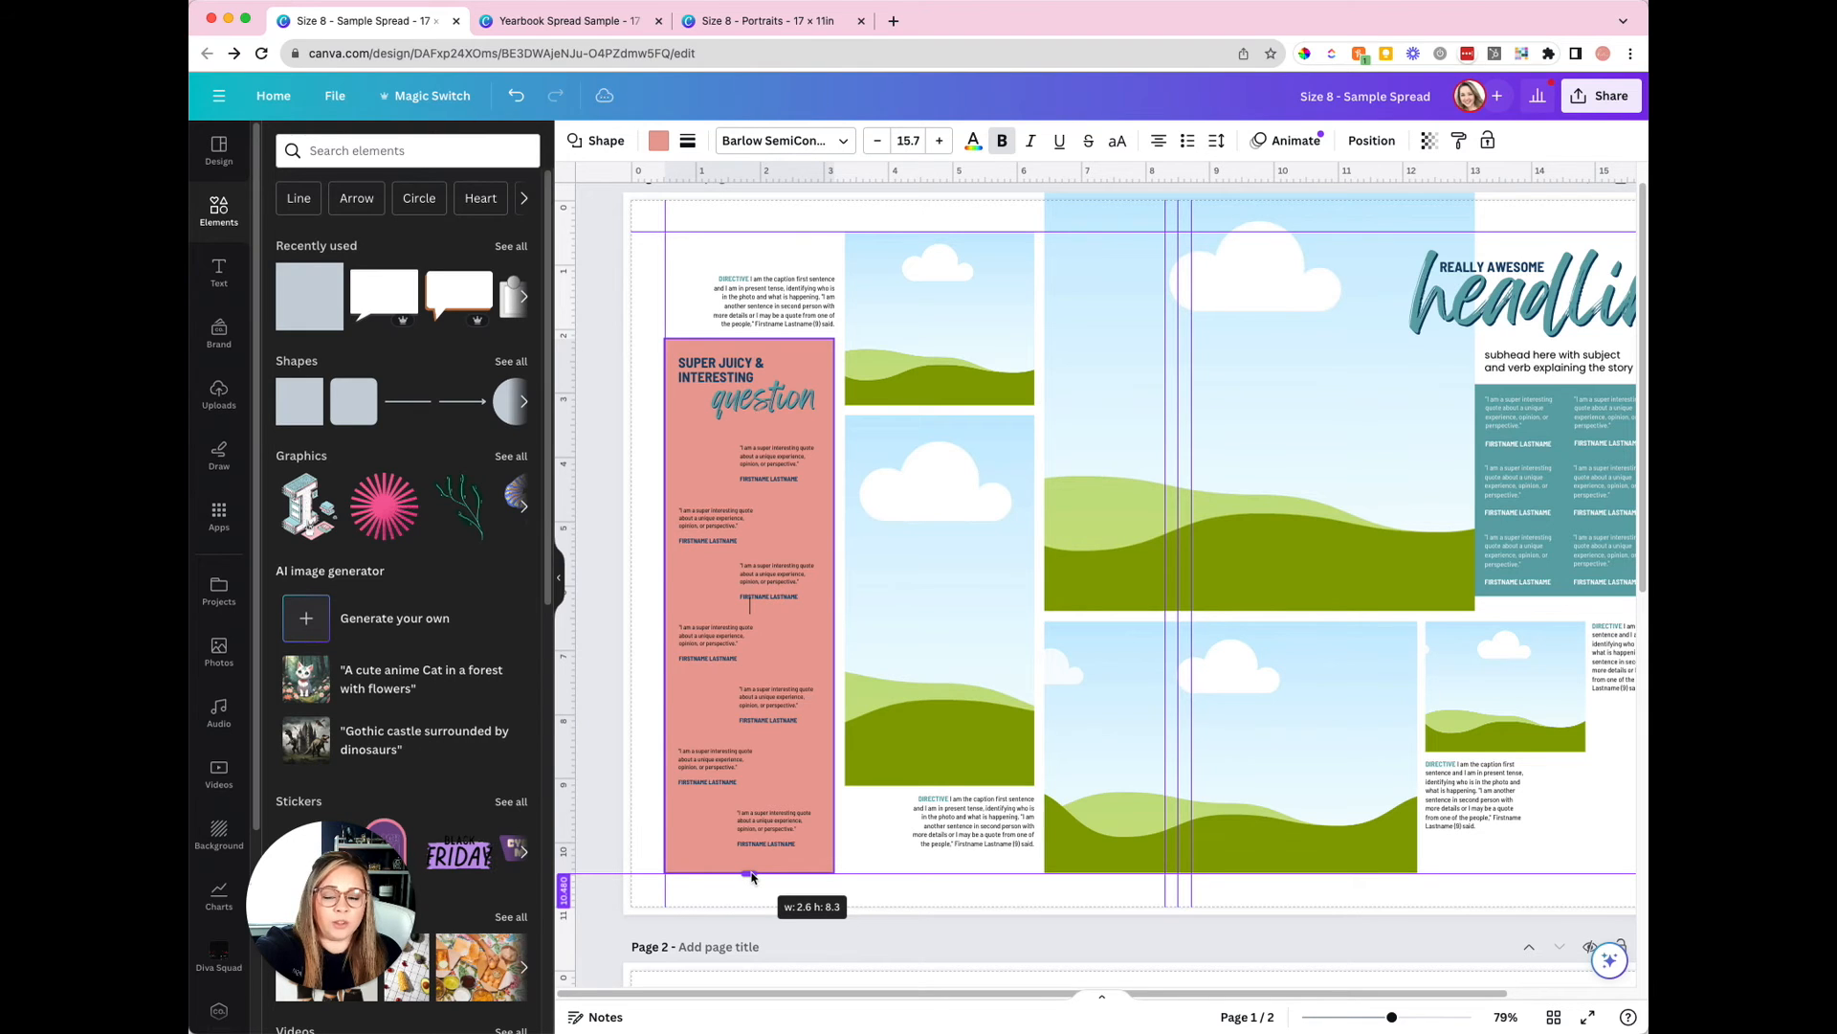
pyautogui.moveTo(751, 877); pyautogui.dragTo(751, 877)
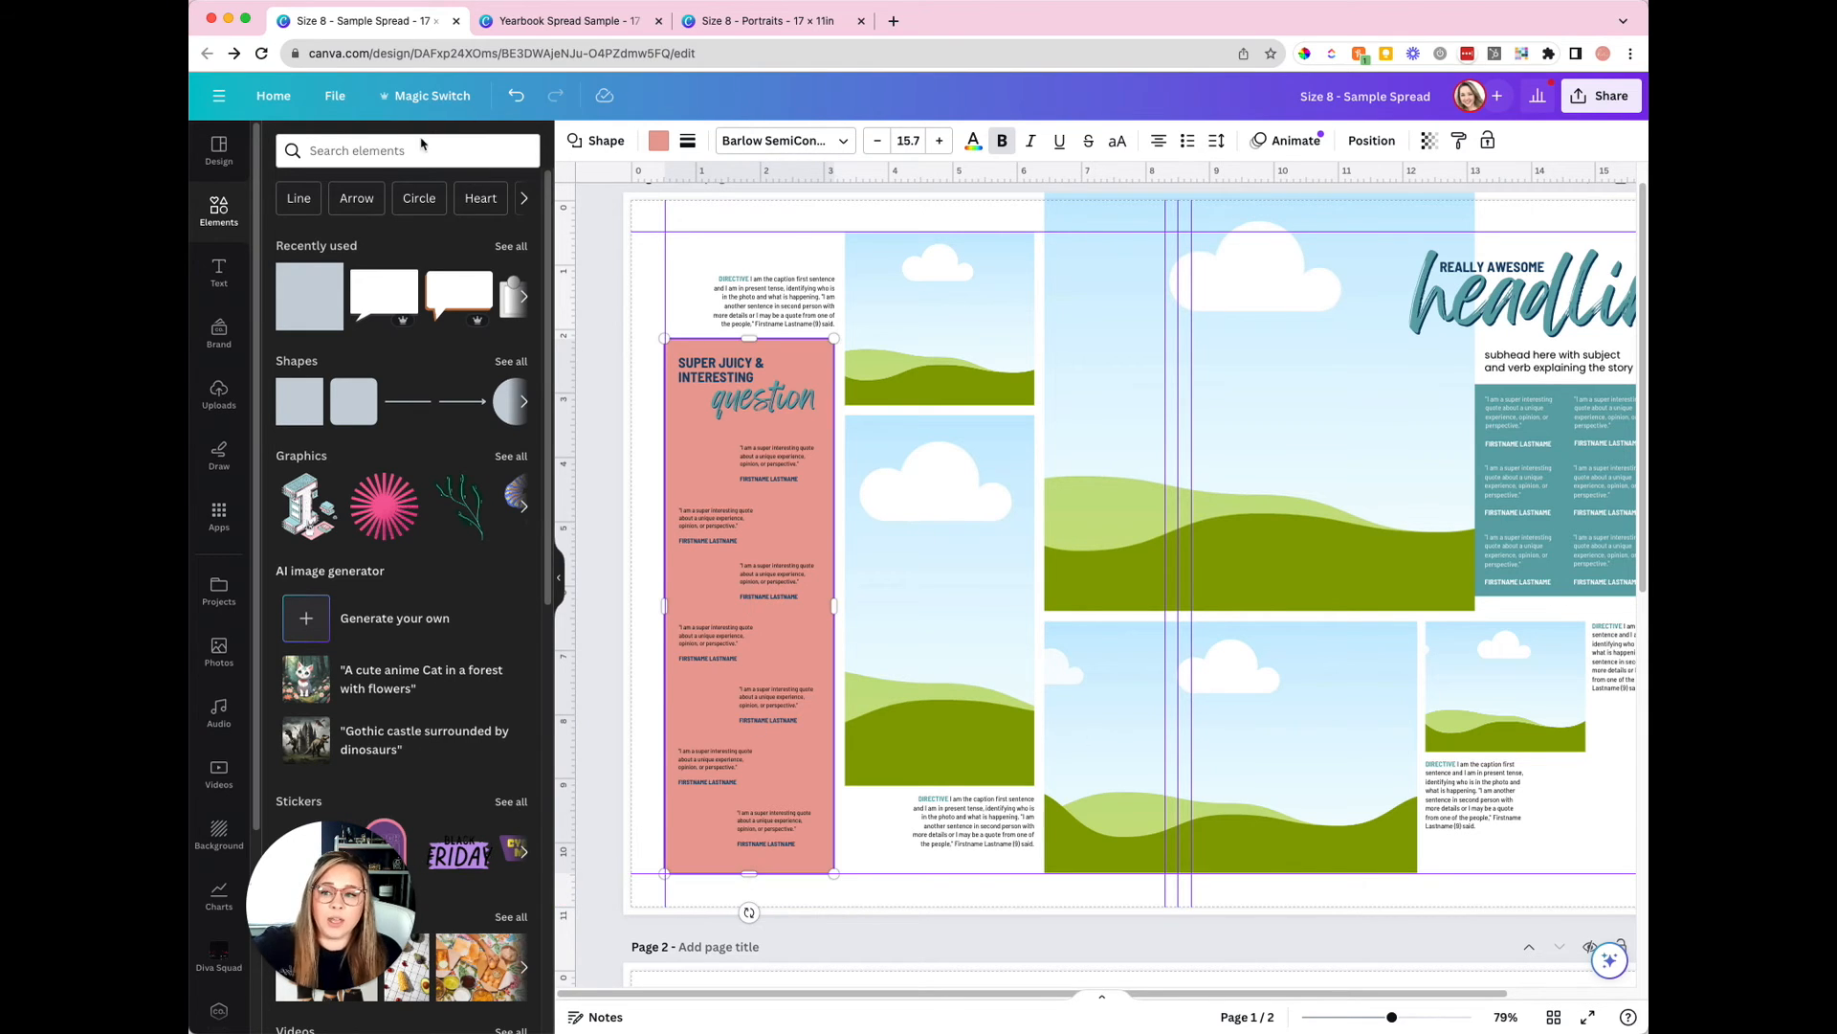
# - Create a new custom-size design 2.6 in wide and 8.3 in high from the home page
pyautogui.click(274, 95)
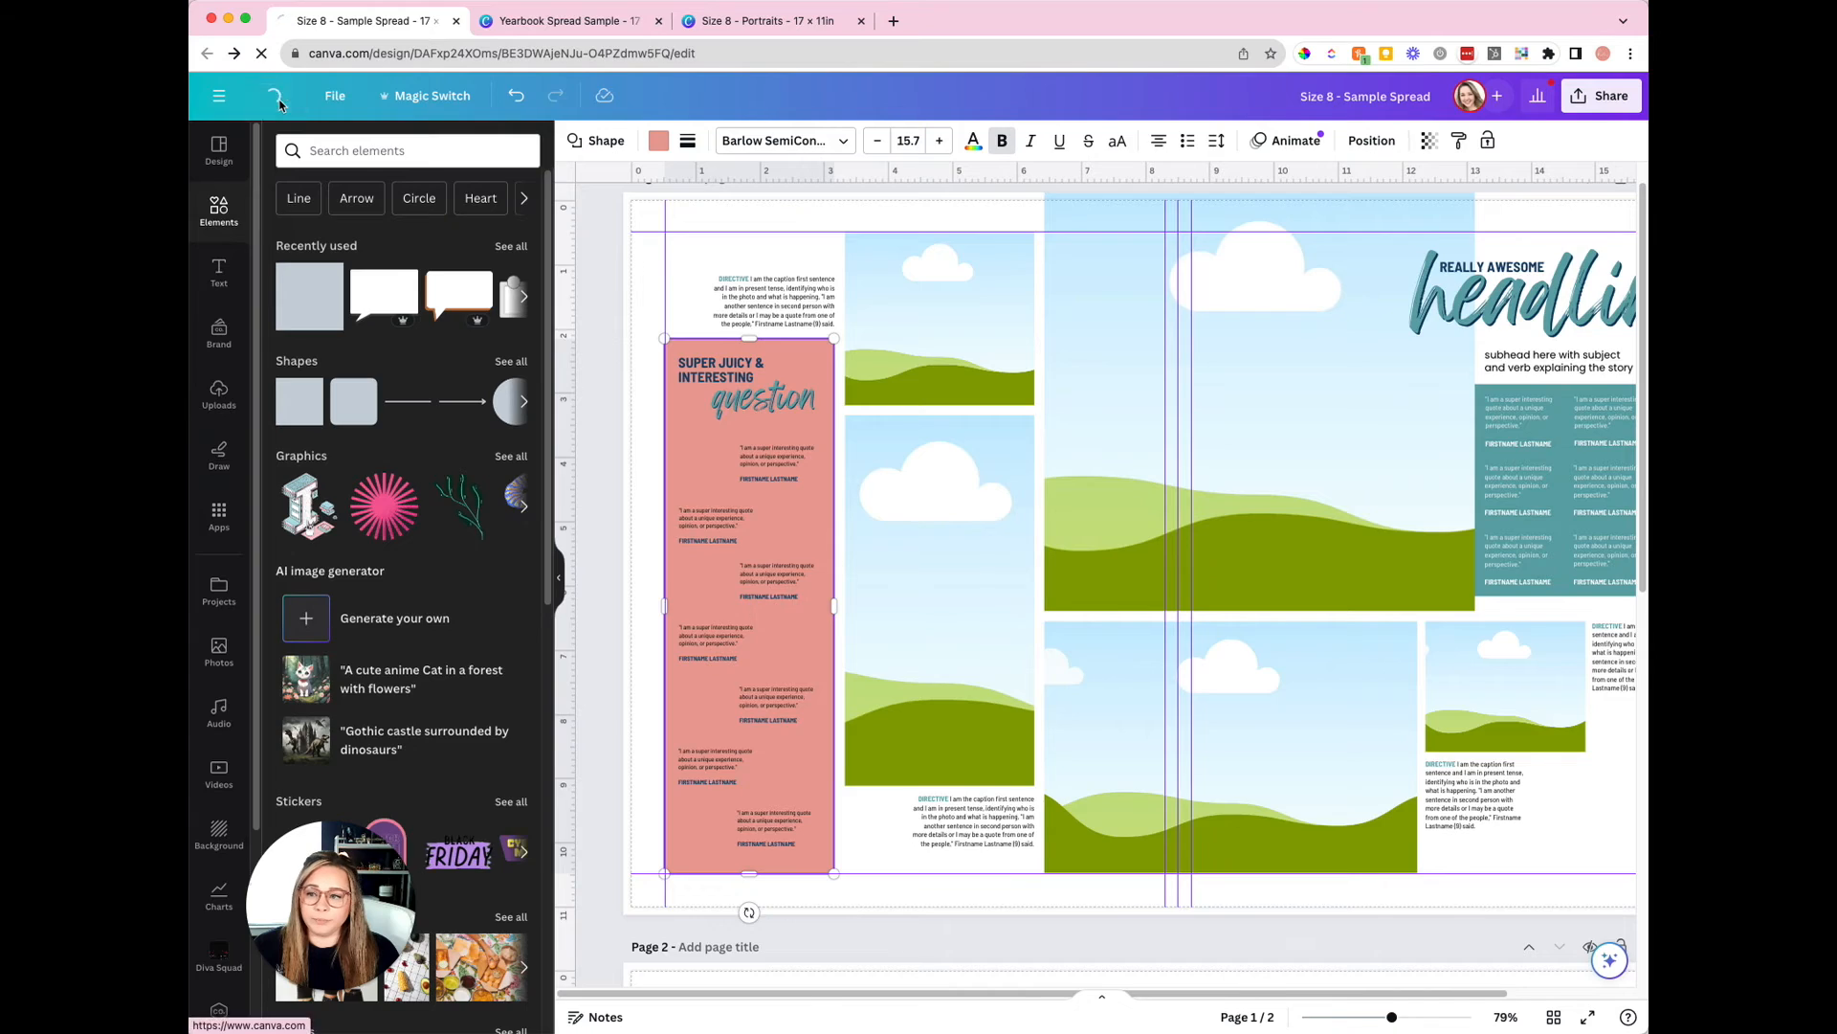
pyautogui.click(1503, 103)
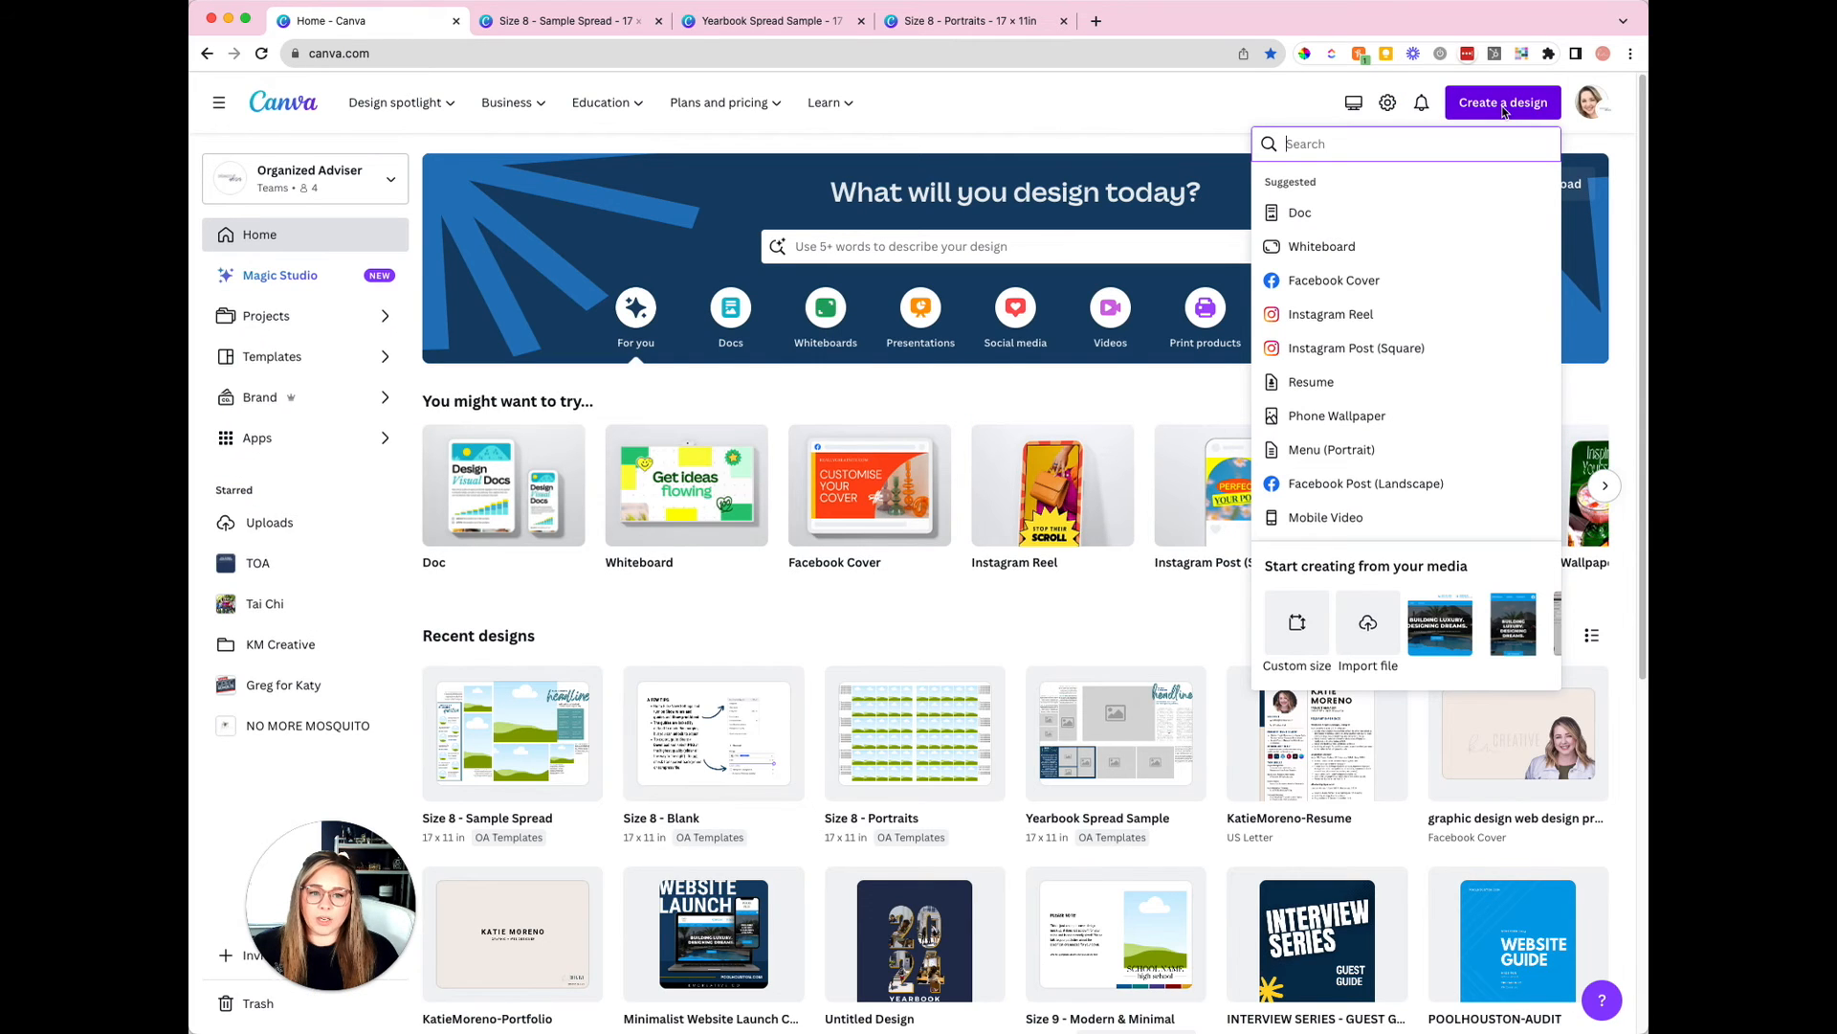
pyautogui.click(1298, 634)
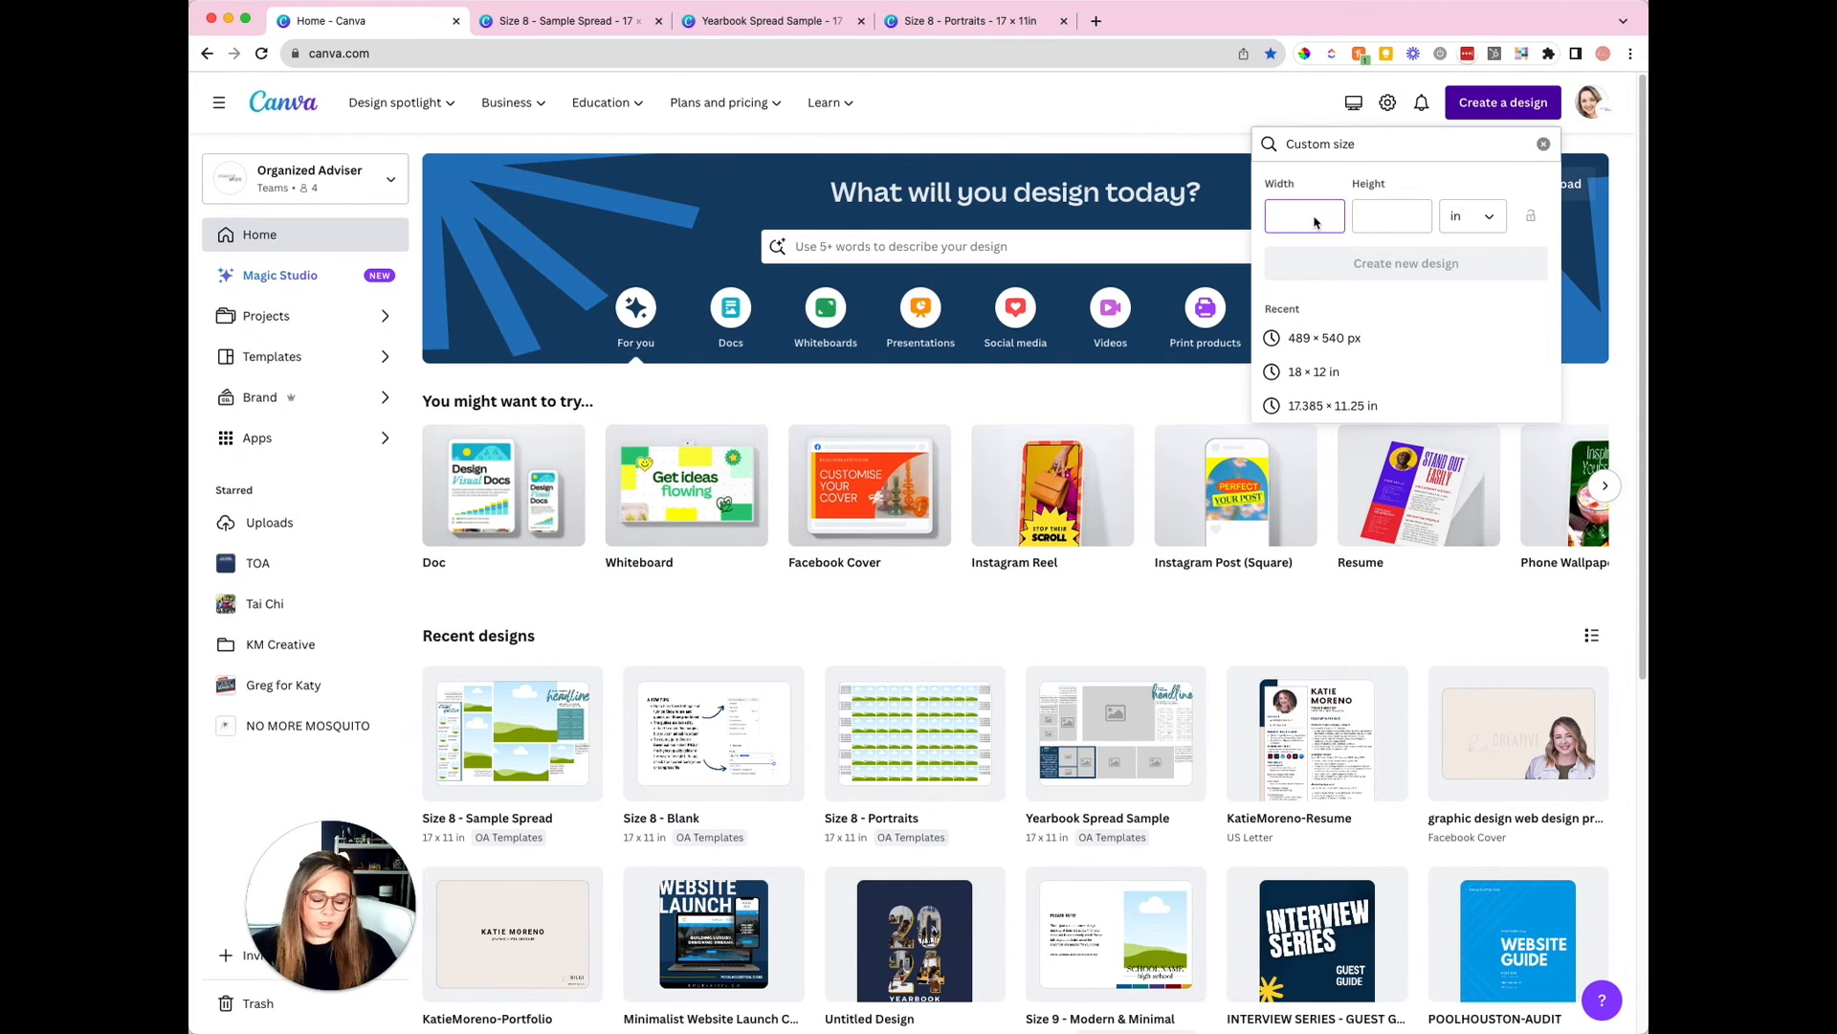
pyautogui.write('2.6')
pyautogui.press('Tab')
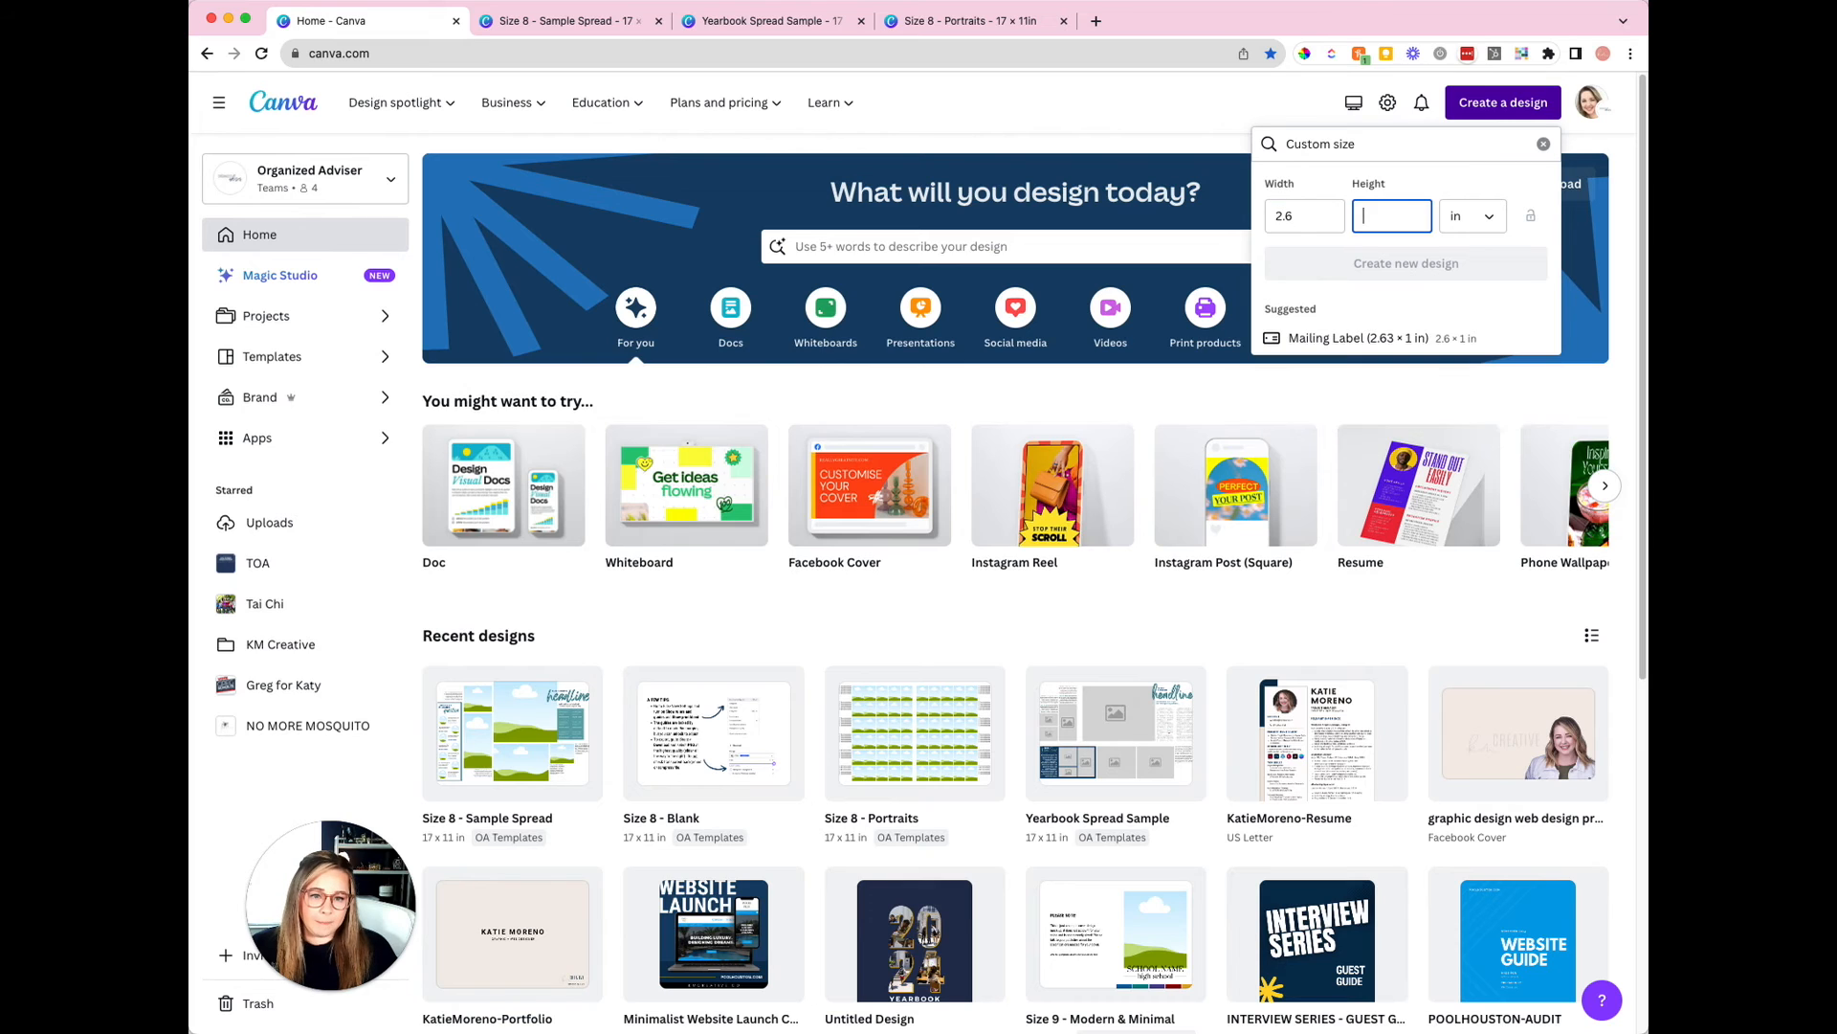
pyautogui.write('8.3')
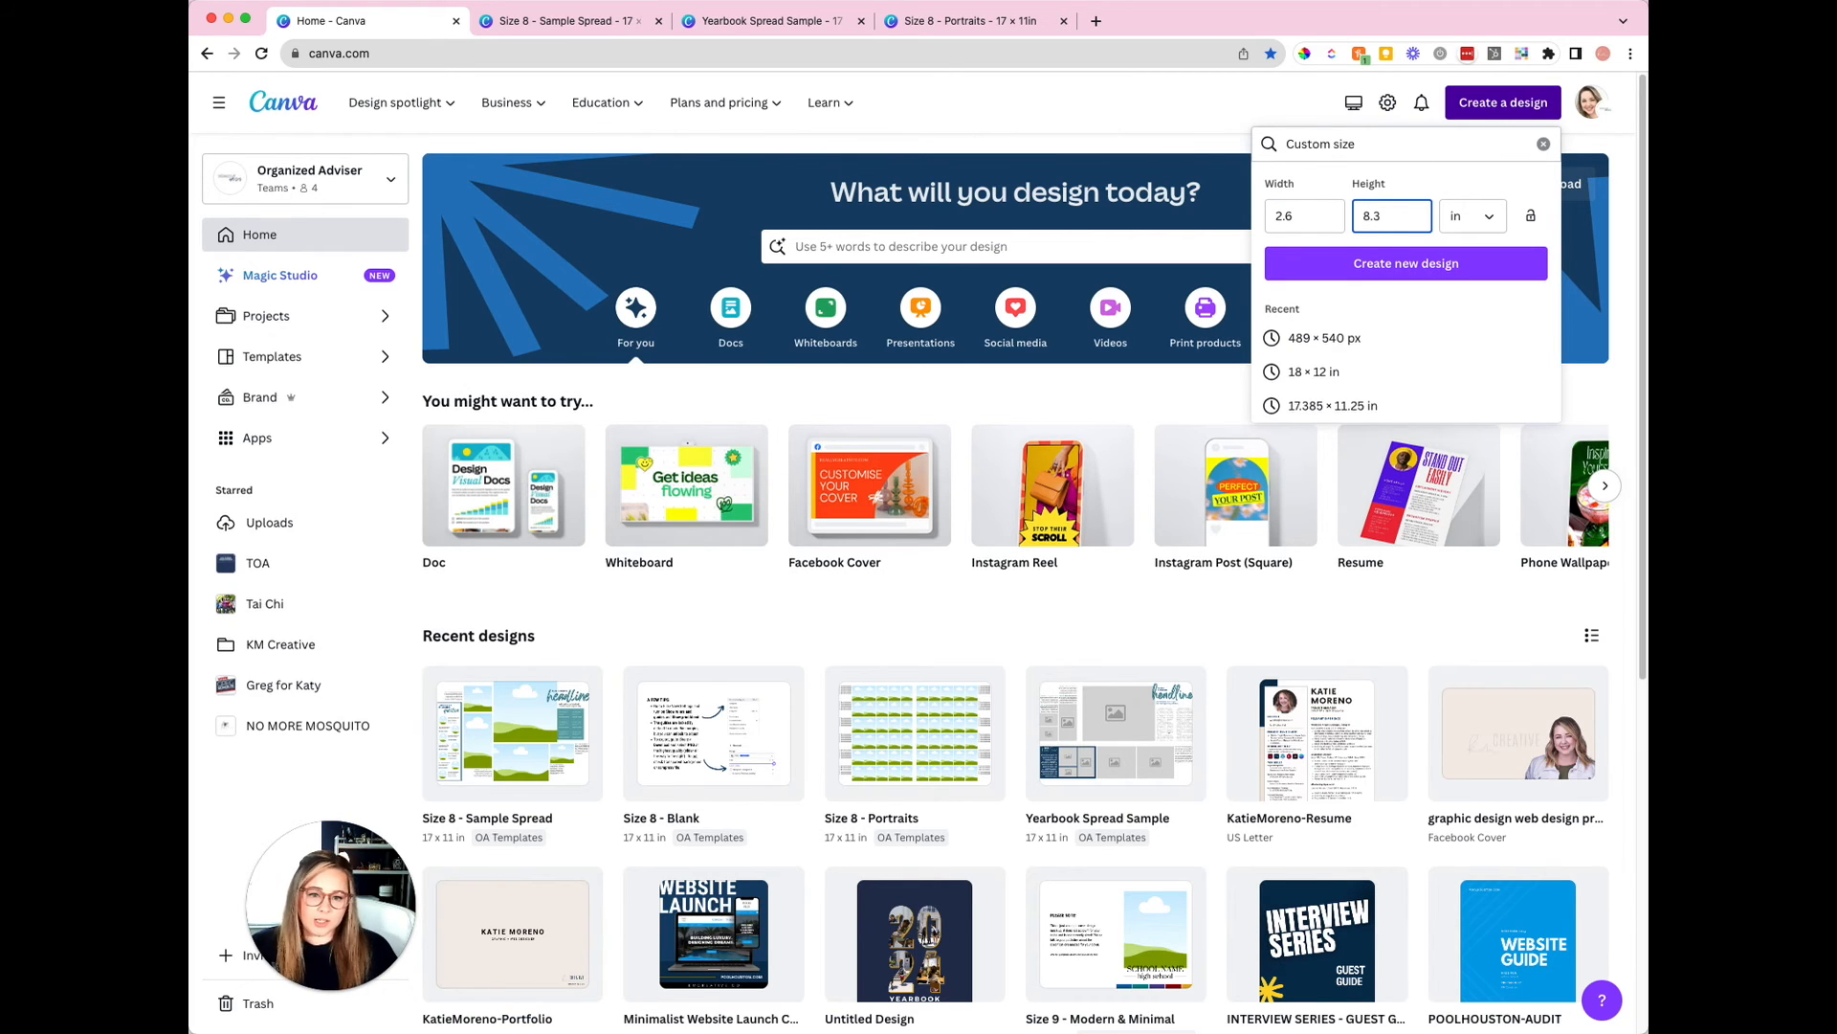
pyautogui.click(1407, 270)
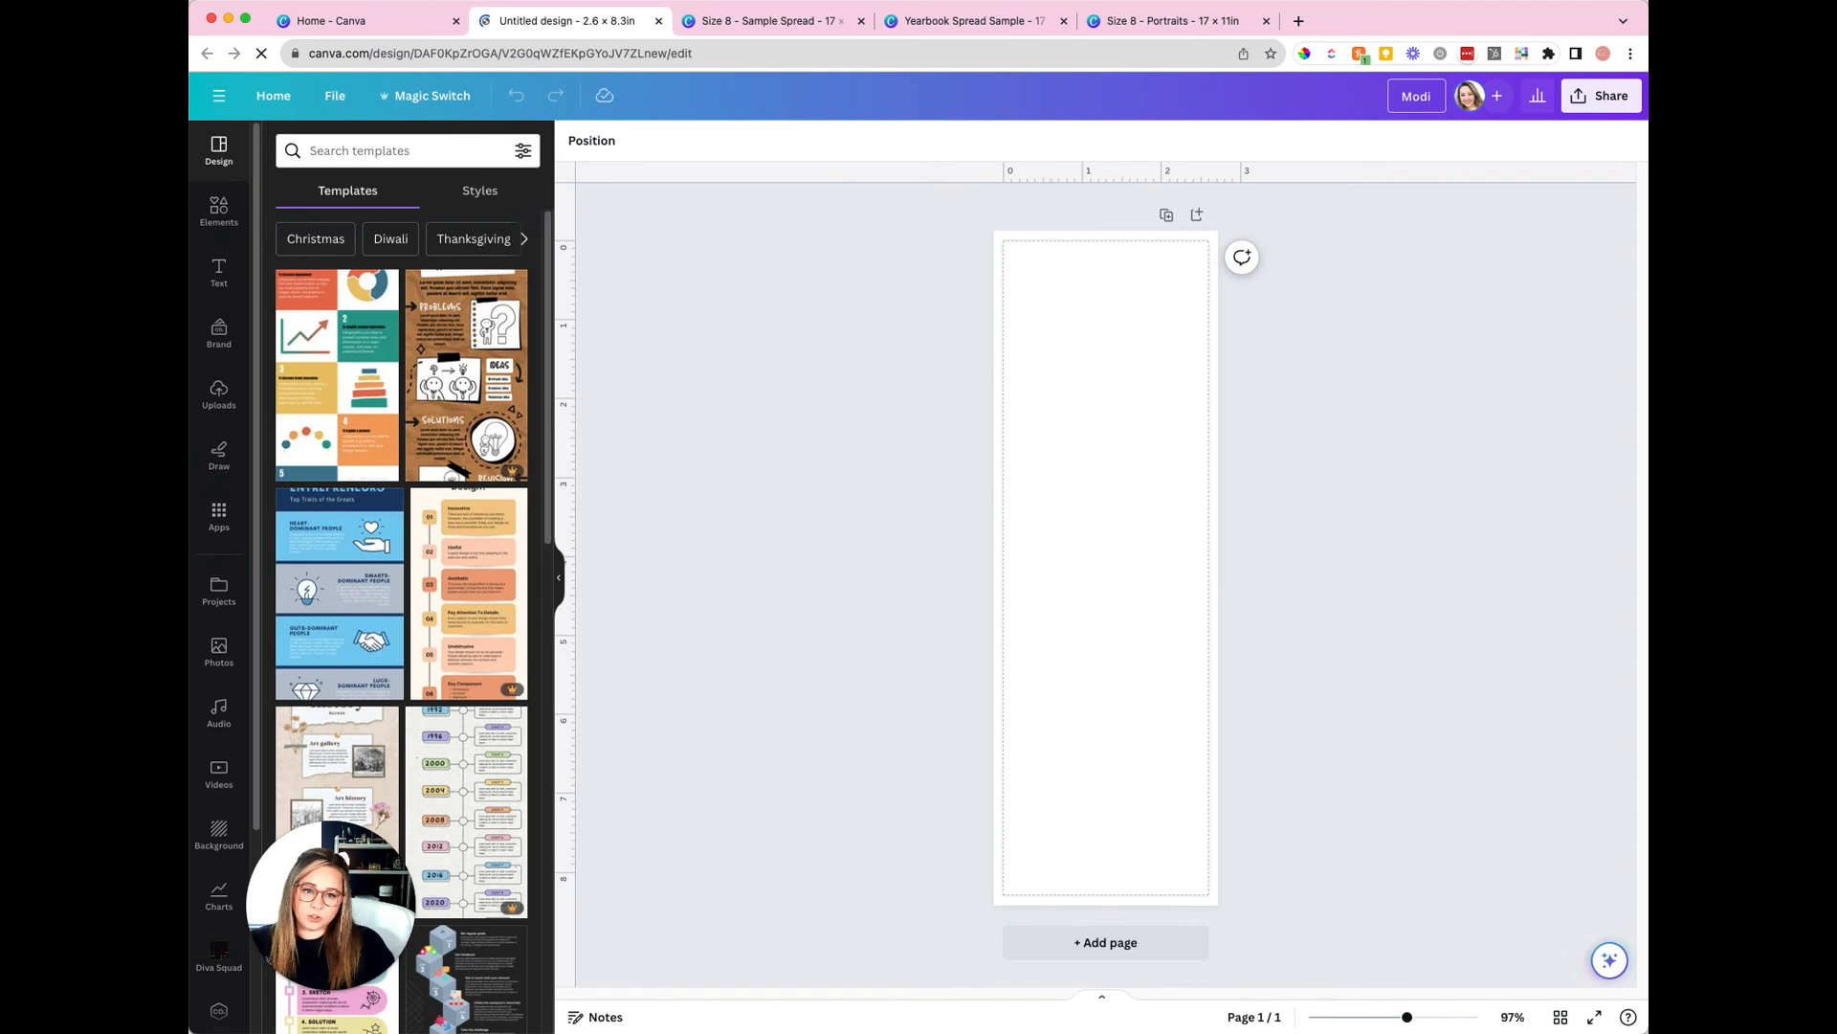
# - Name the new blank design "Tall Module A"
pyautogui.write('Tall')
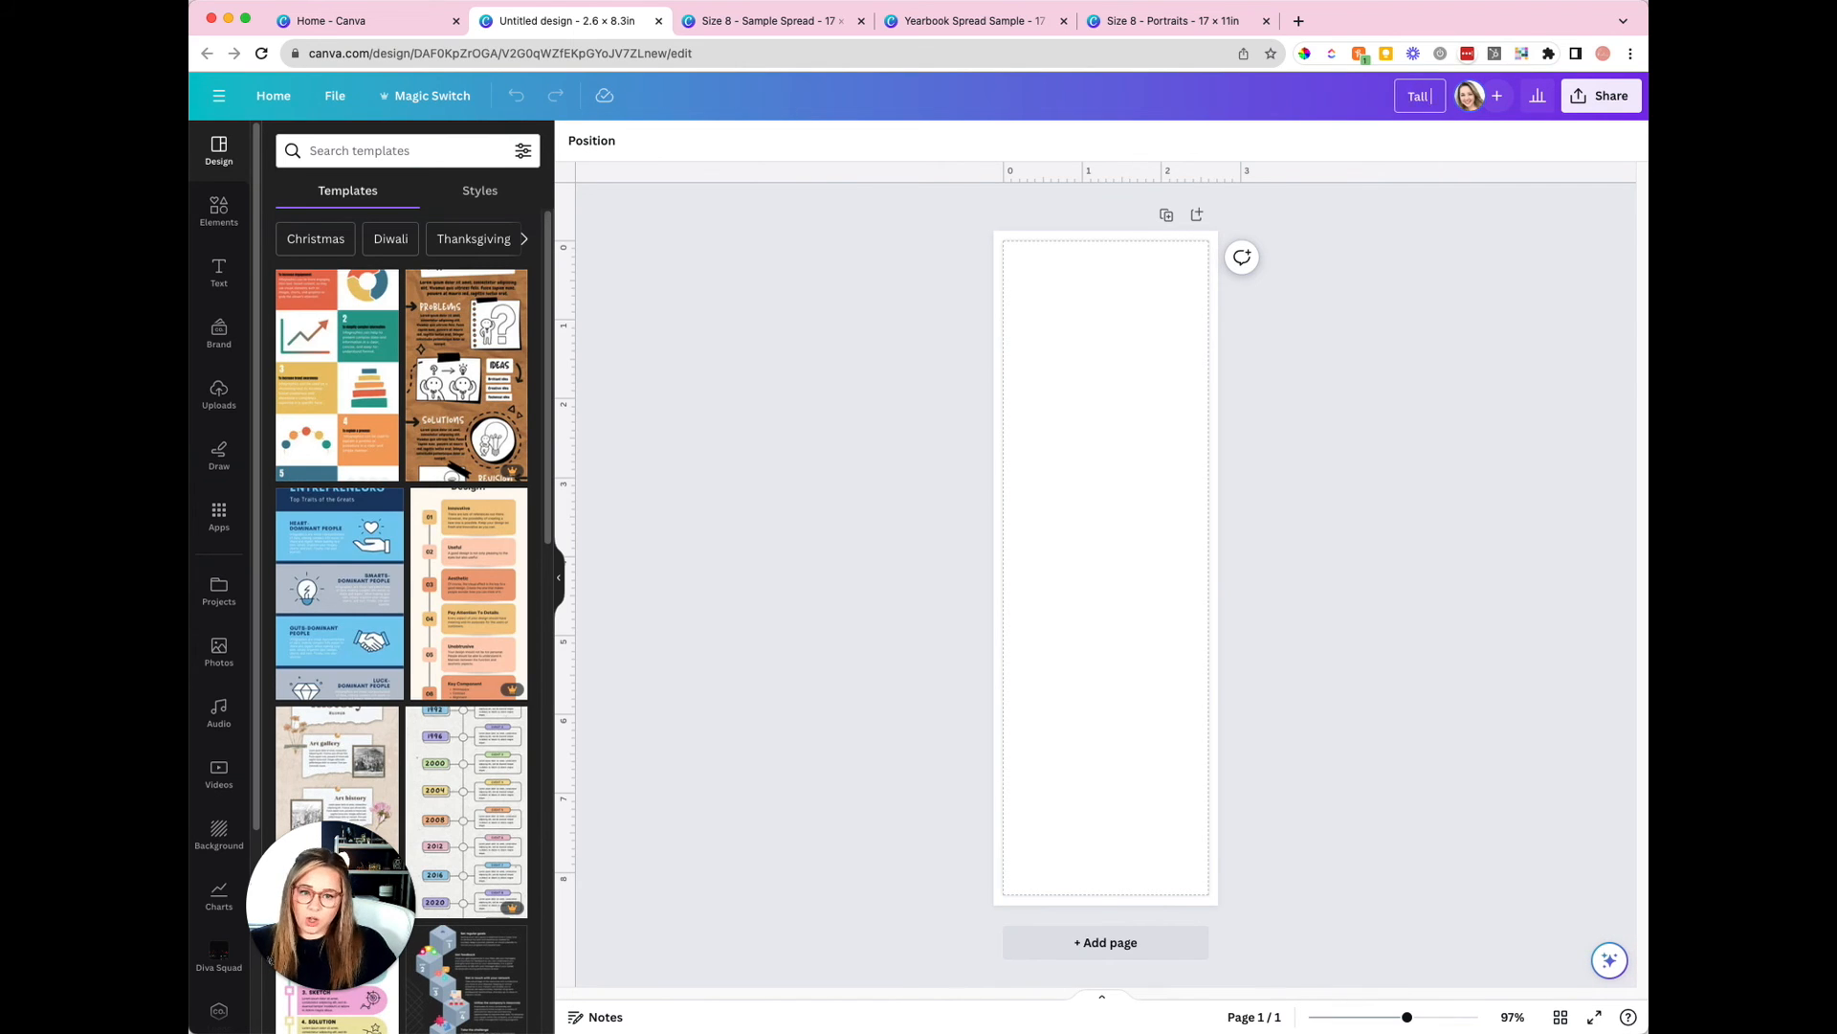
pyautogui.write(' Module A')
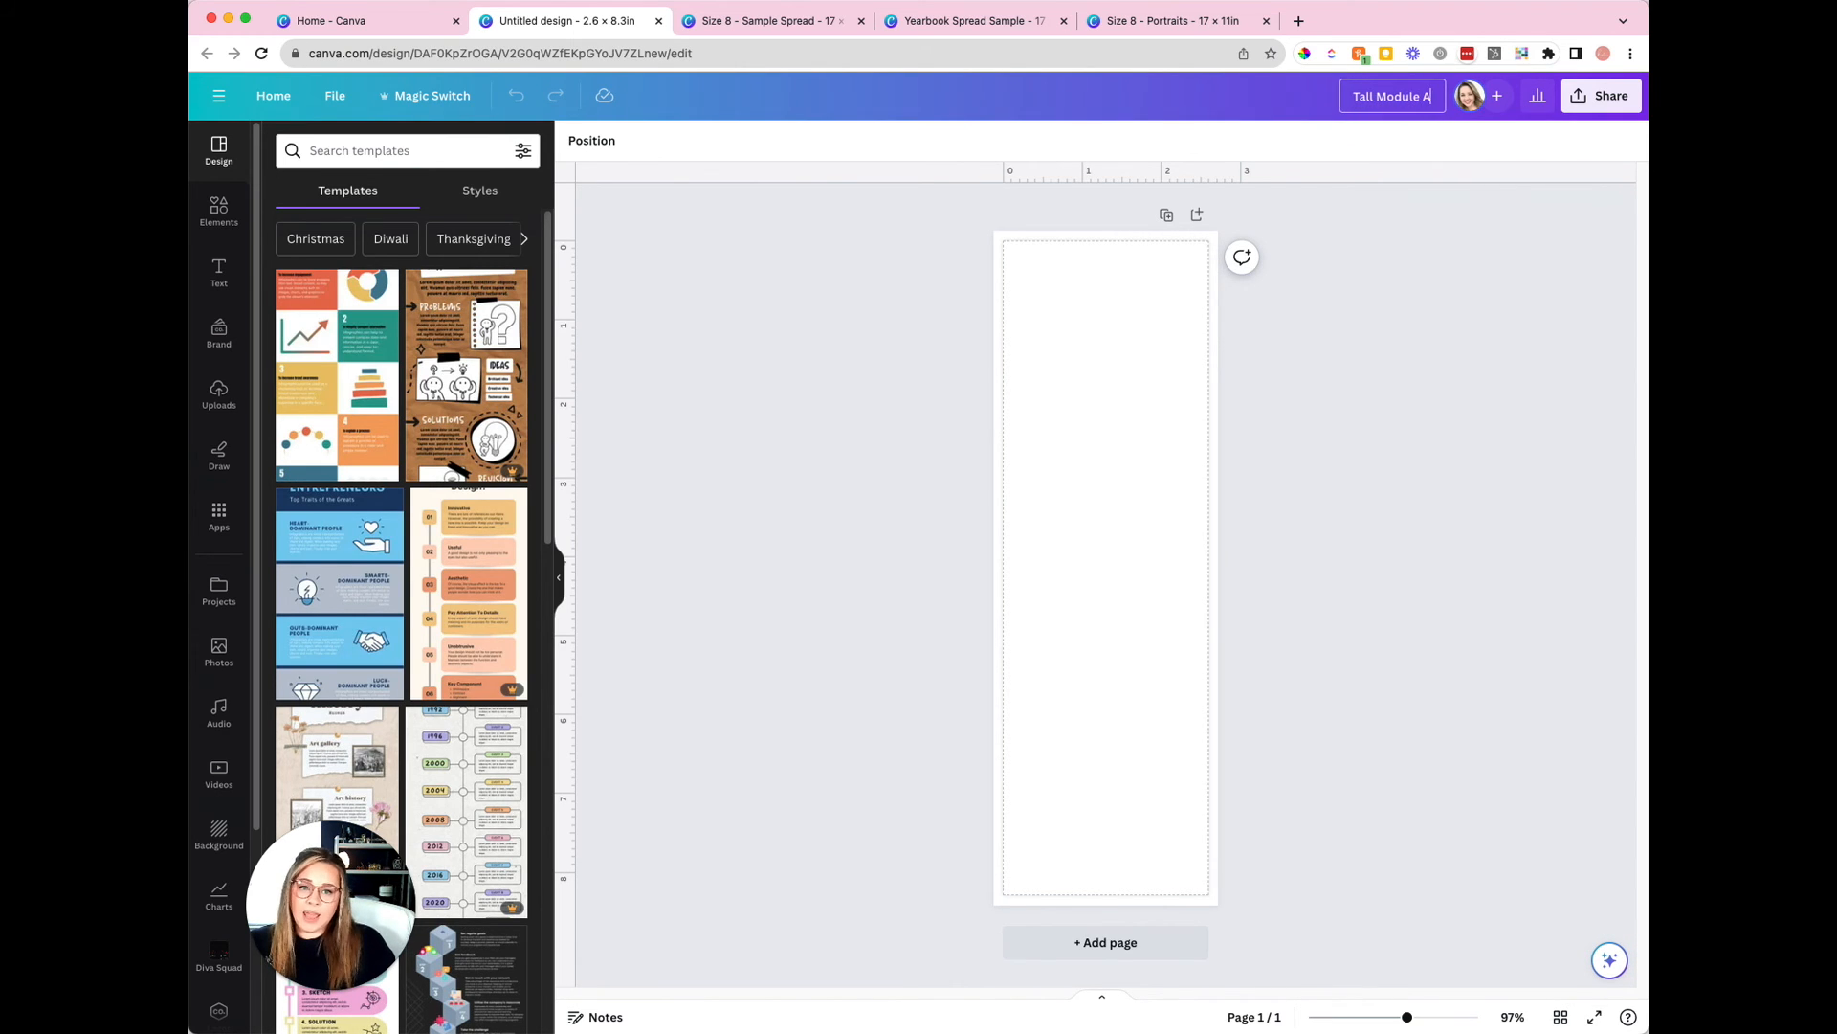
pyautogui.press('Return')
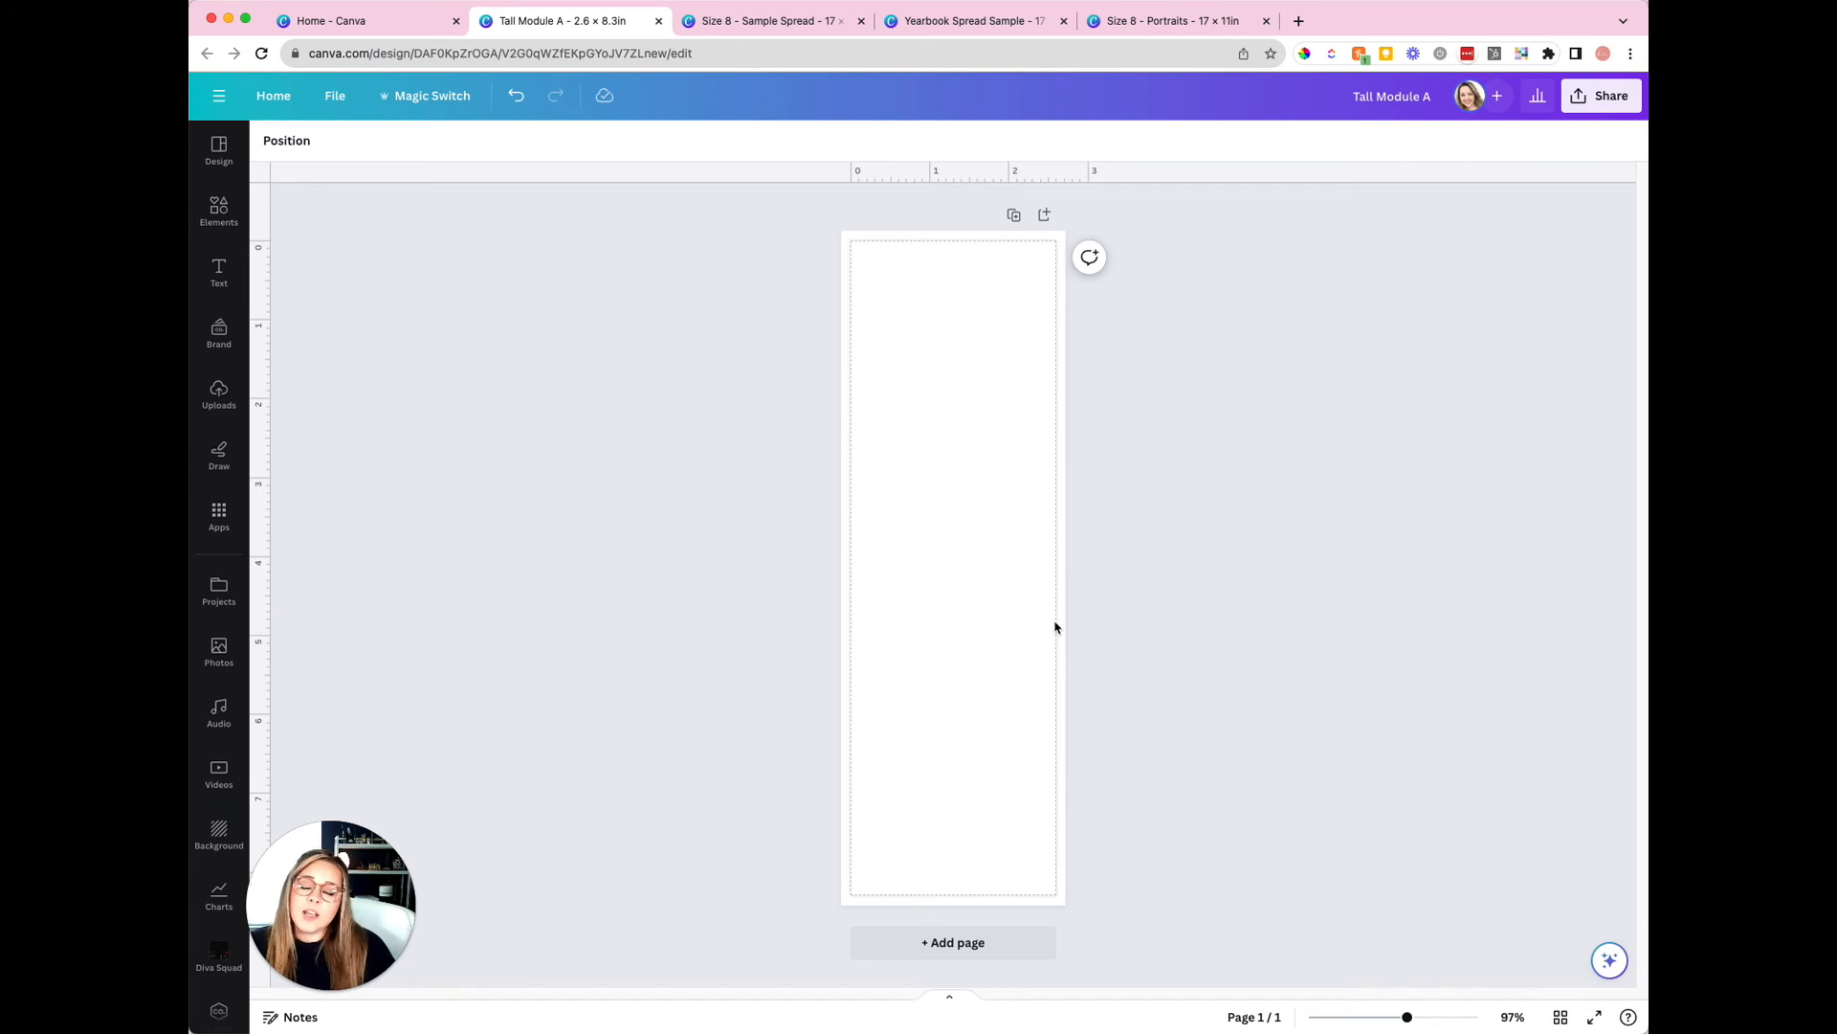
# - Turn off the print bleed display for the Tall Module A design
pyautogui.click(335, 96)
pyautogui.moveTo(409, 295)
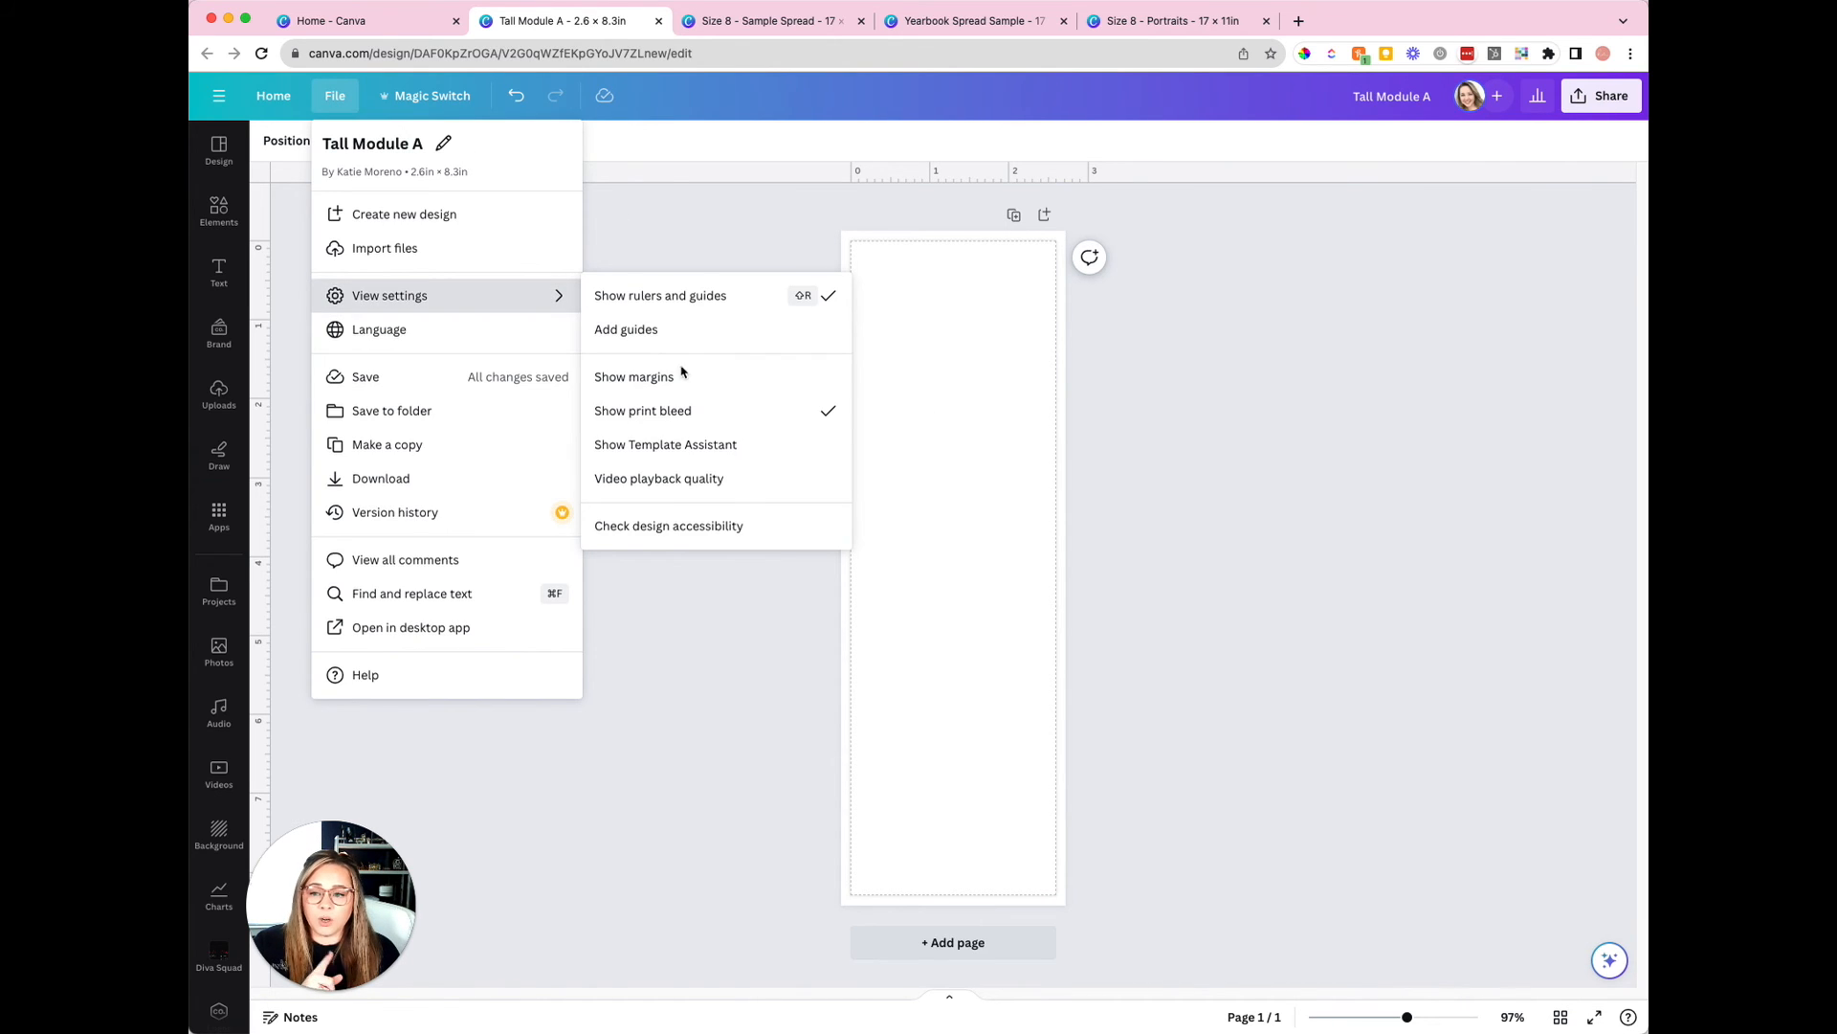
pyautogui.click(681, 409)
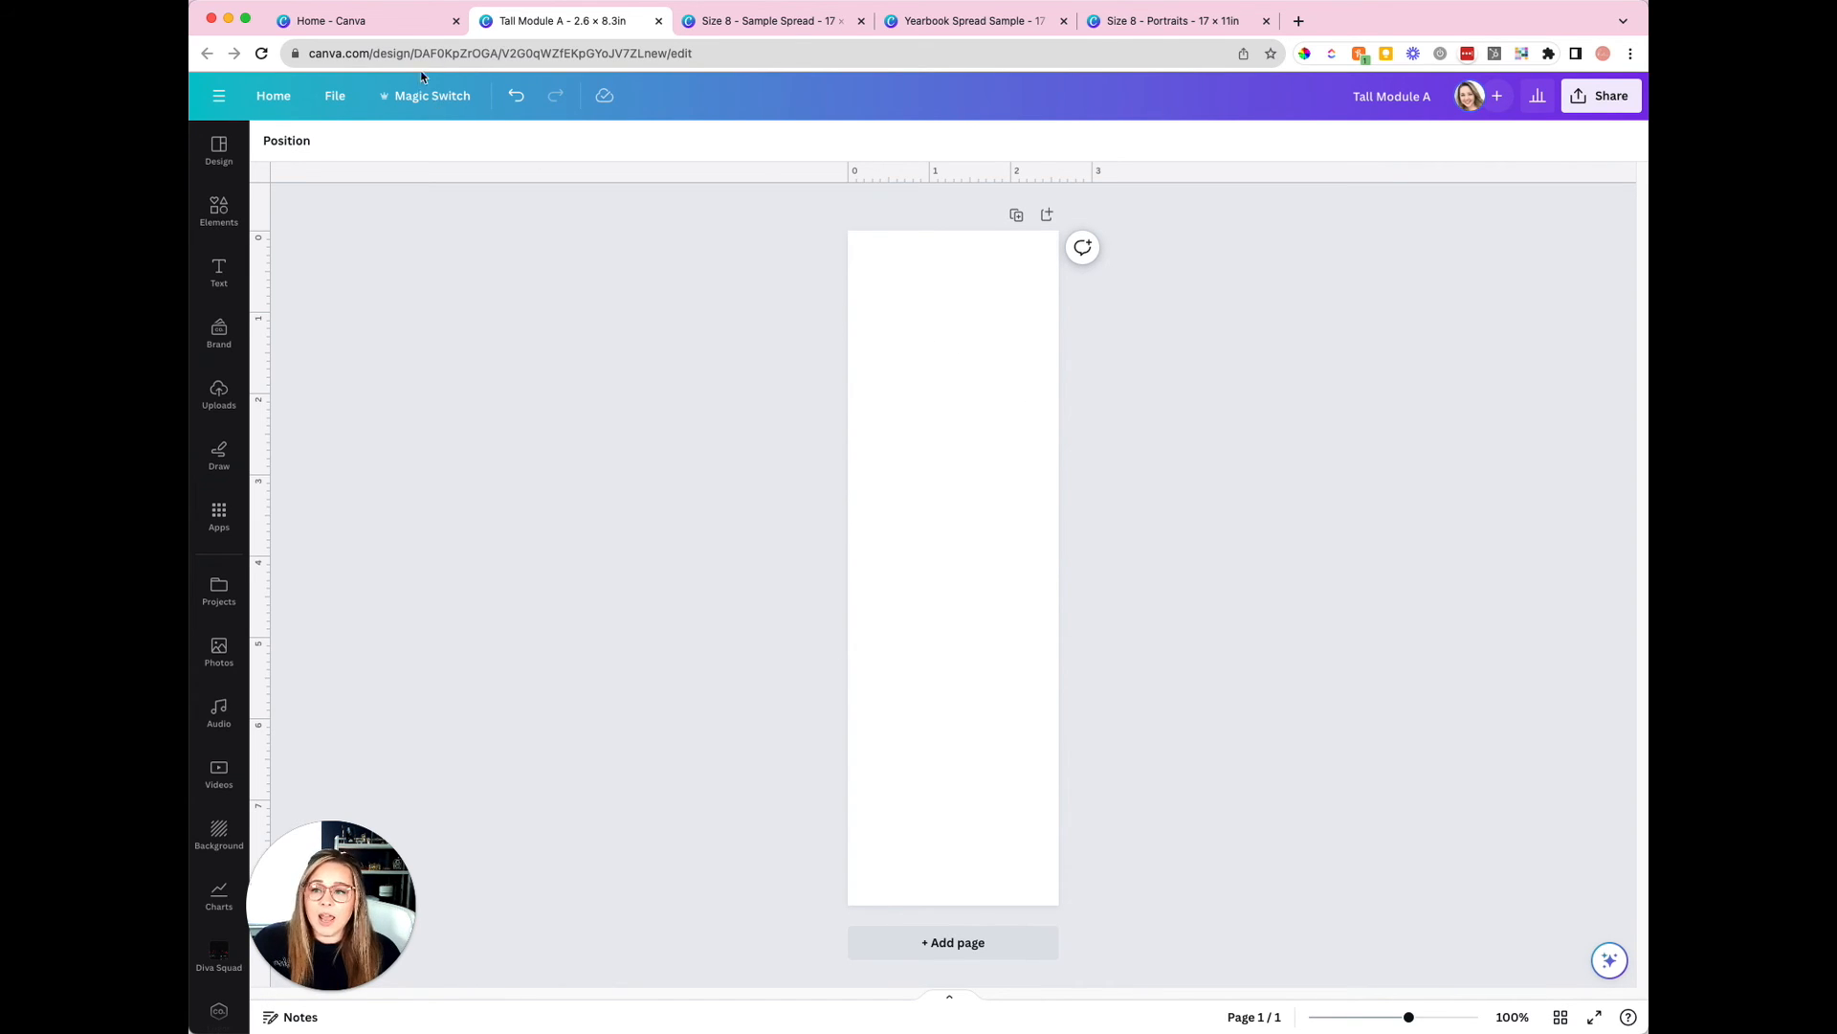
# - Copy all question module elements from page 1 of Size 8 - Sample Spread into Tall Module A, and return to the sample spread
pyautogui.click(740, 21)
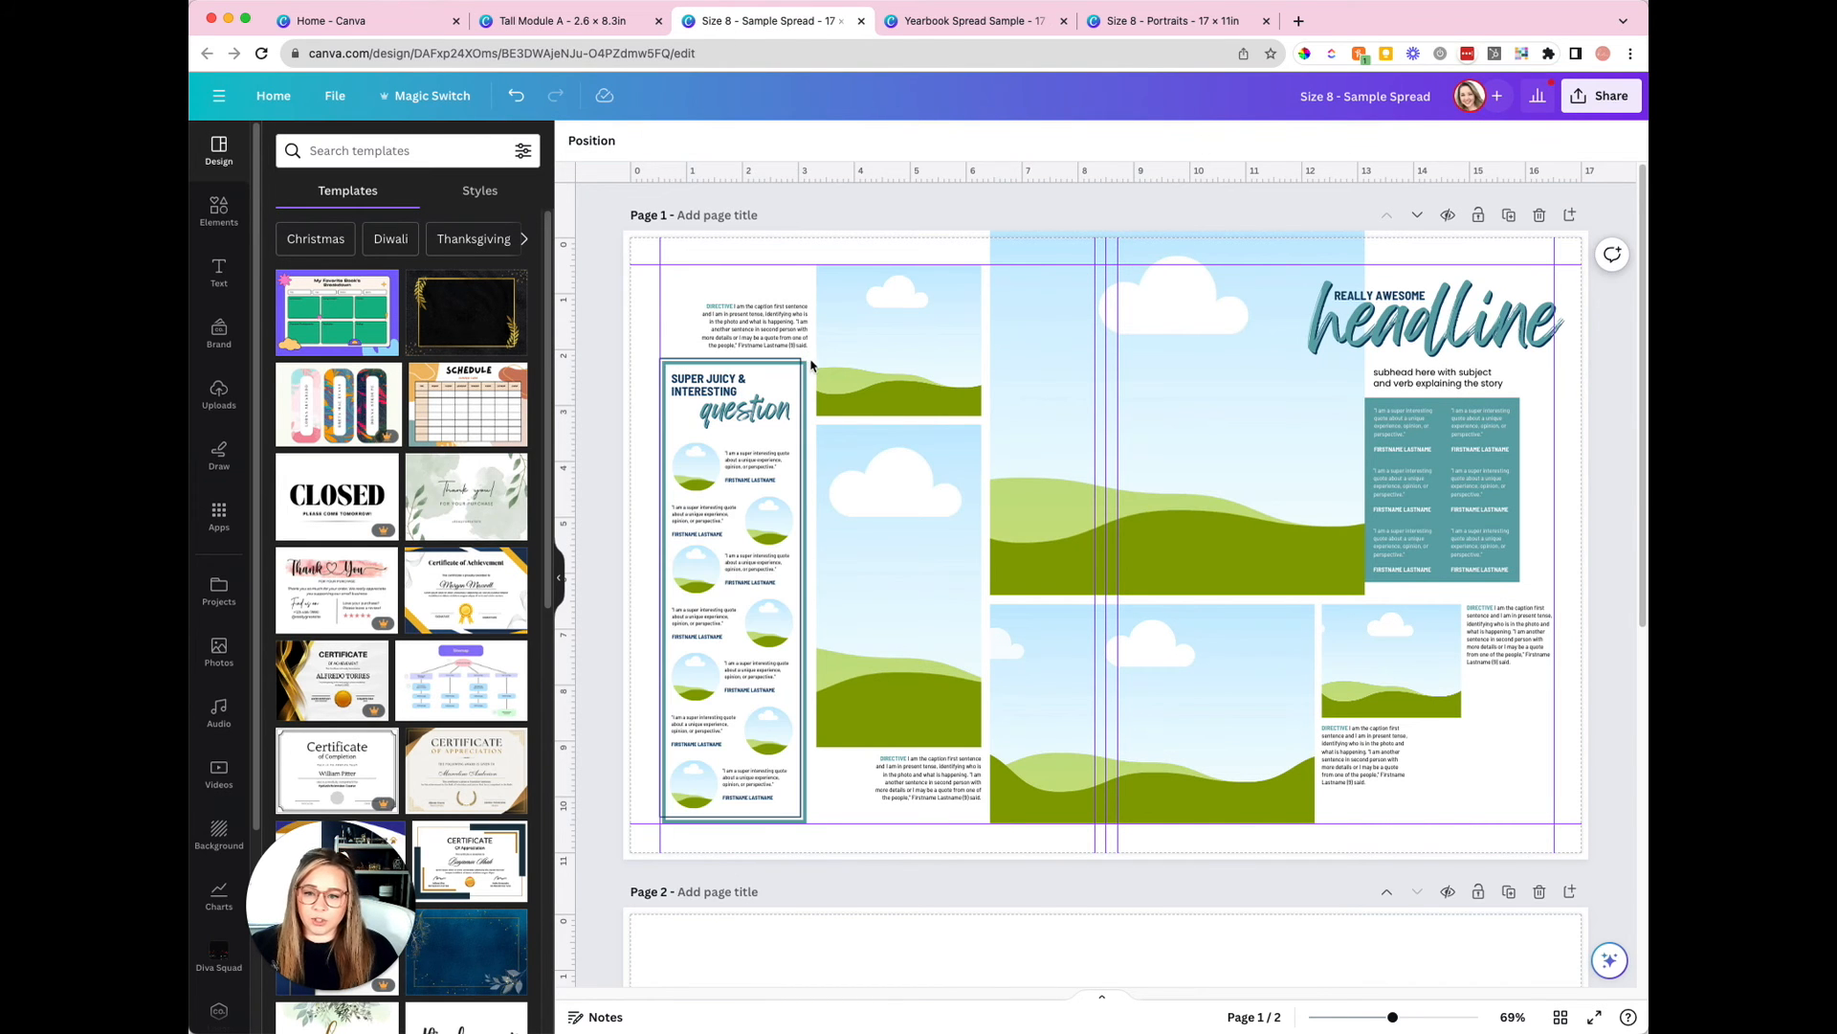
pyautogui.moveTo(811, 358); pyautogui.dragTo(649, 831)
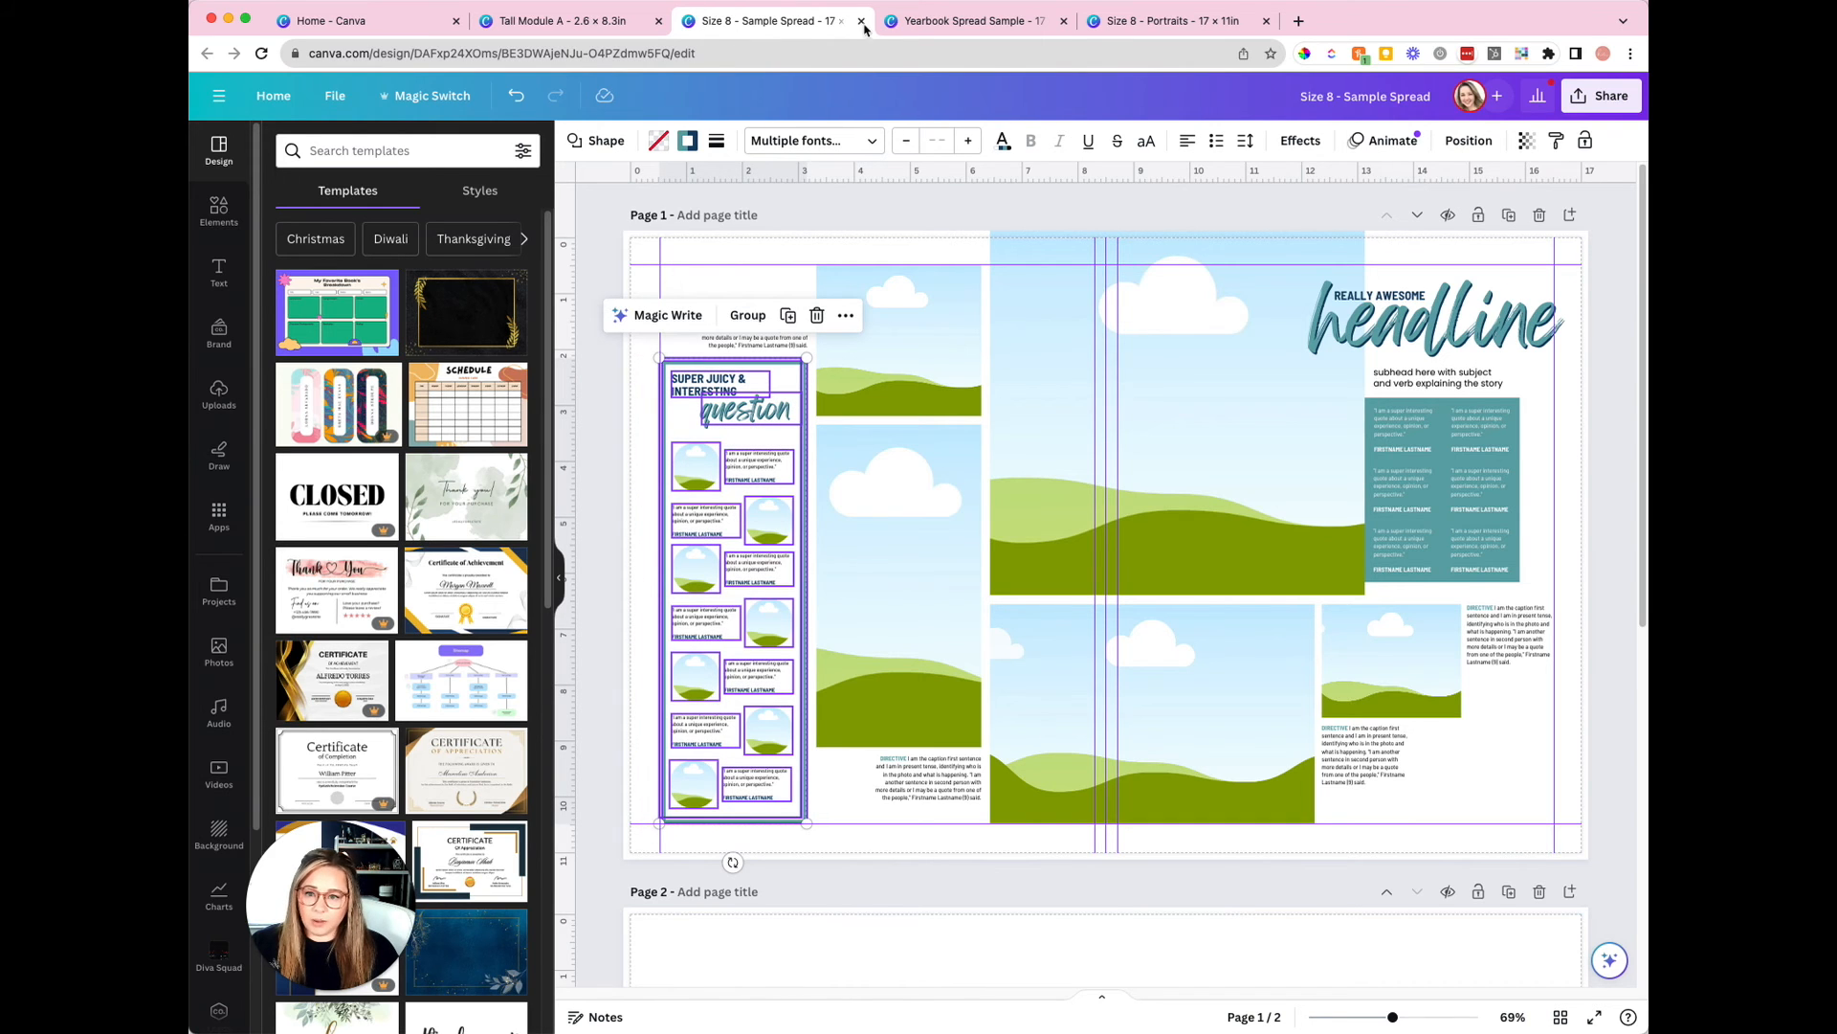
pyautogui.click(579, 17)
pyautogui.rightClick(1015, 532)
pyautogui.click(1057, 585)
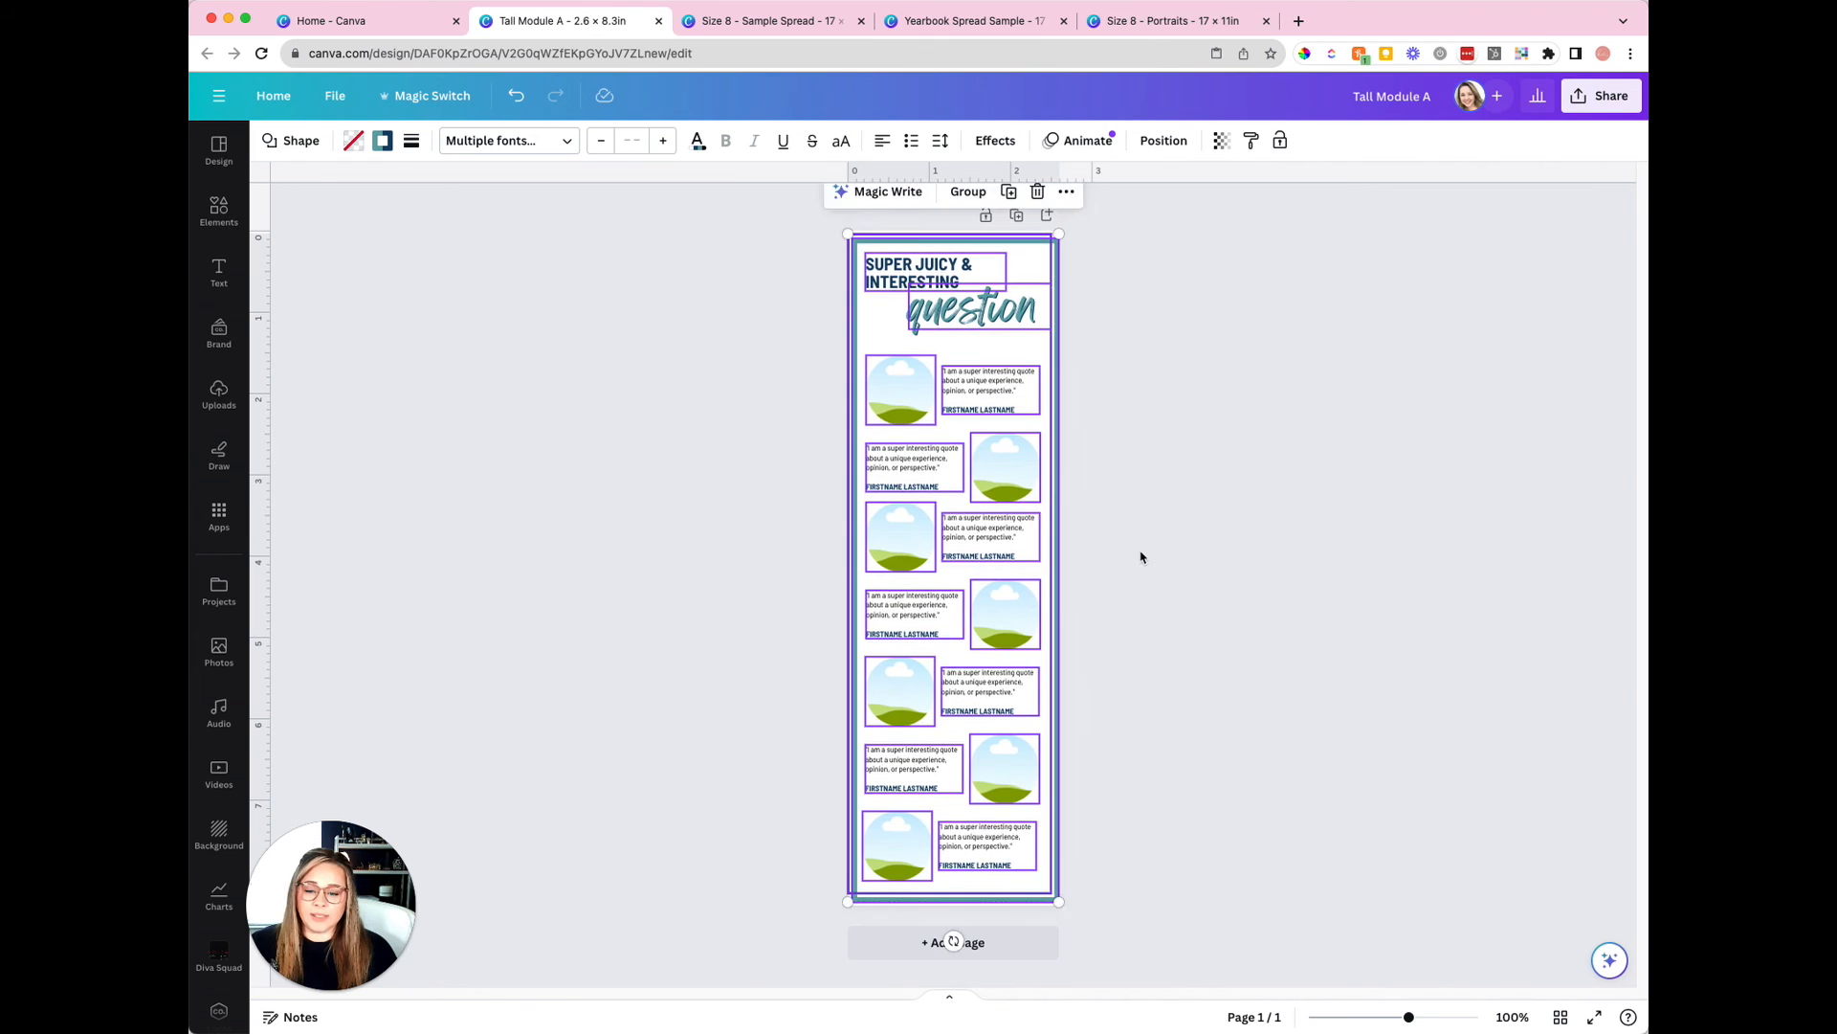
pyautogui.click(1196, 612)
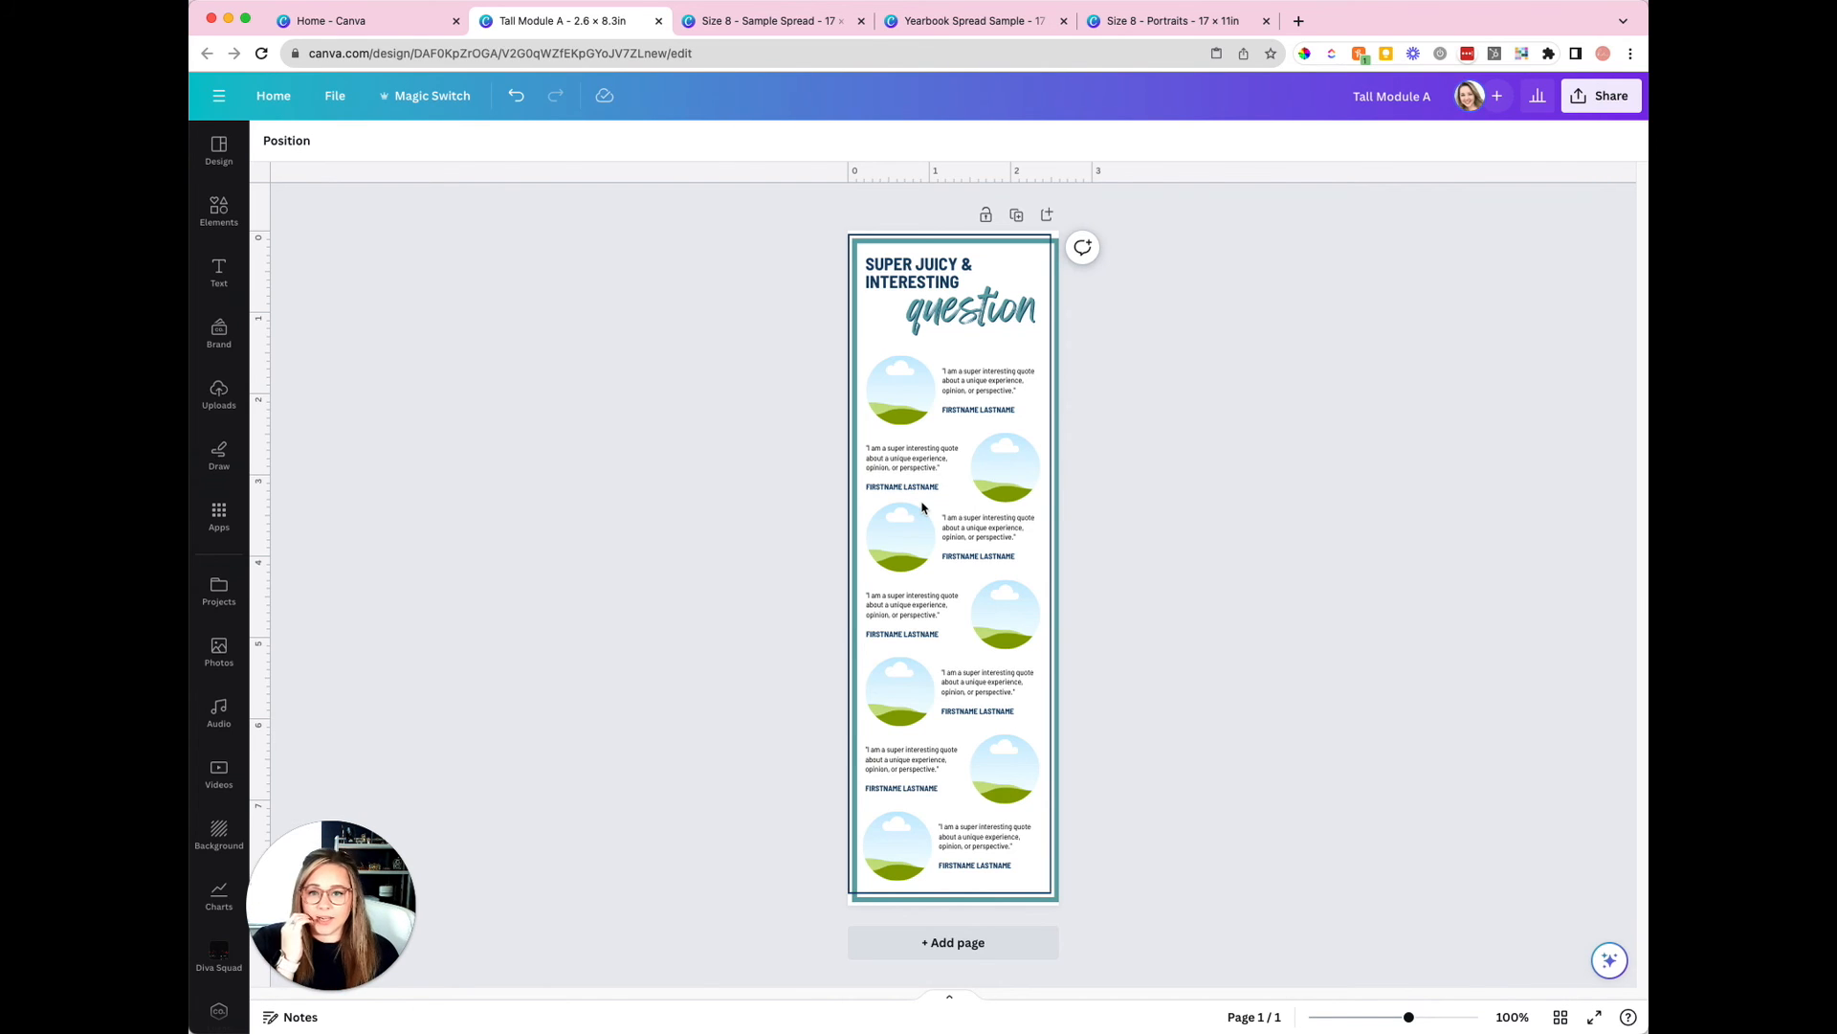
pyautogui.hotkey('ctrl', 'Tab')
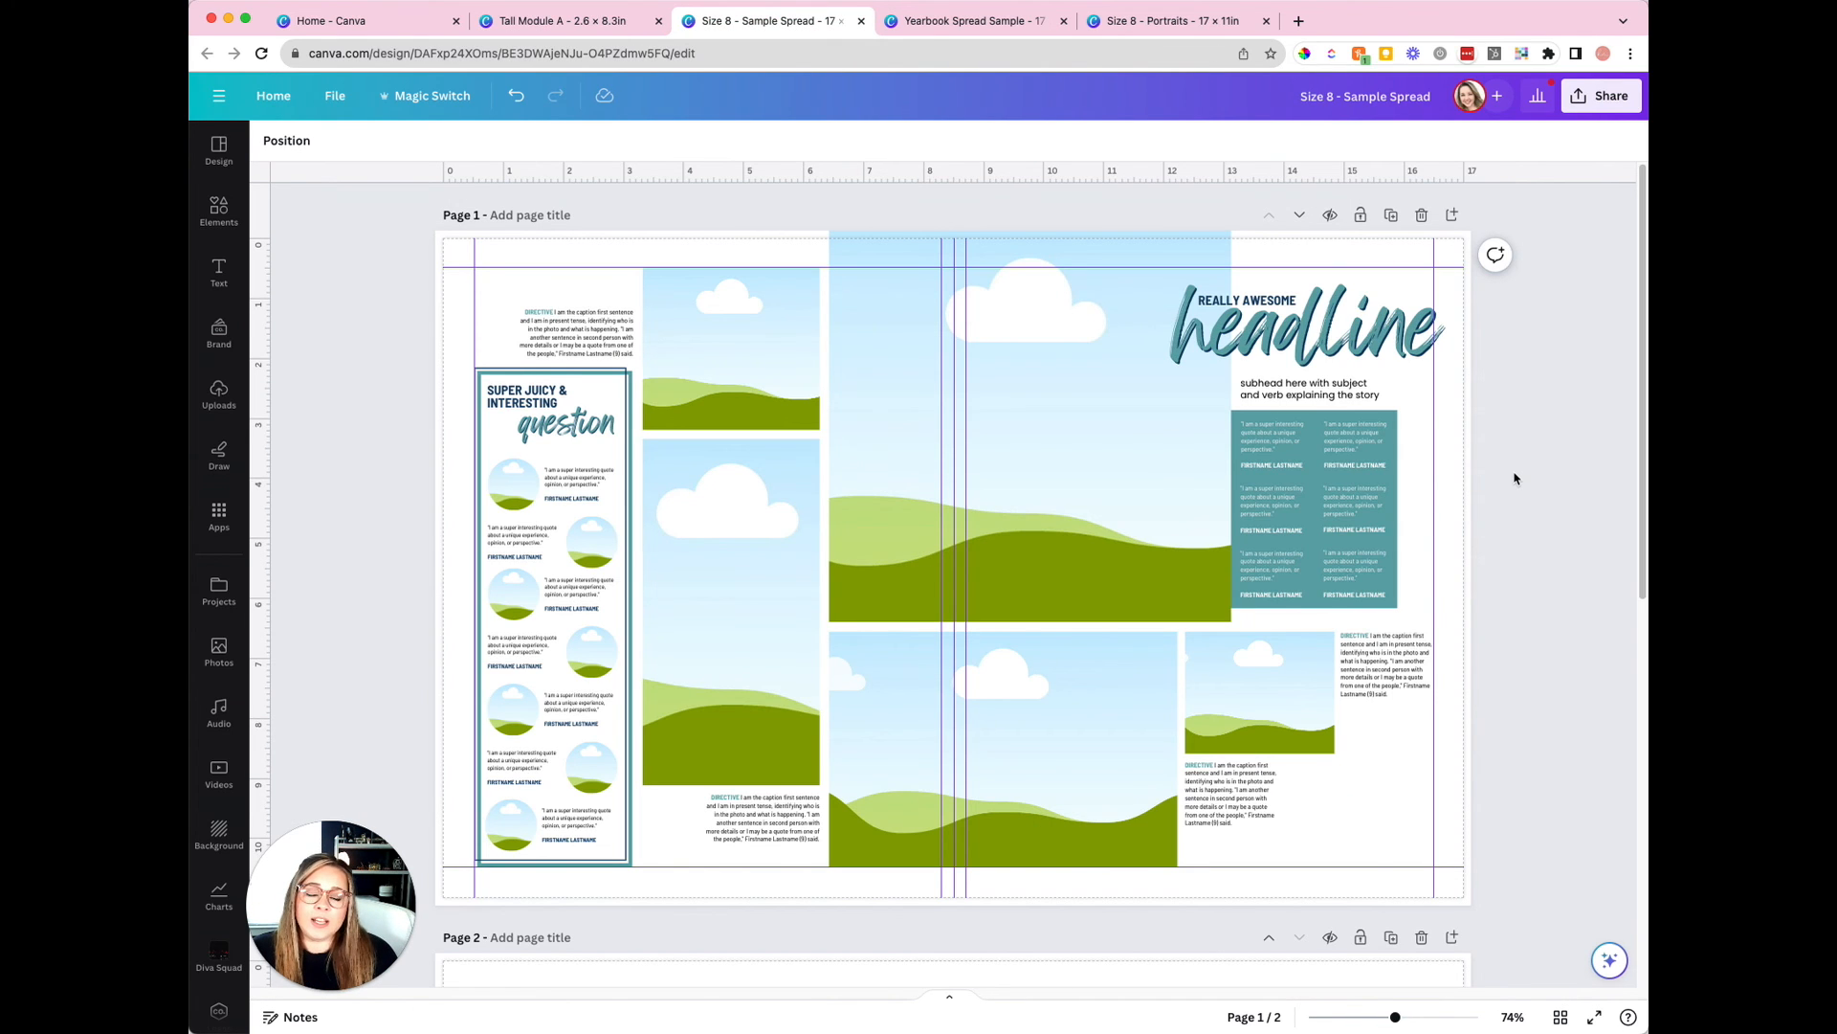